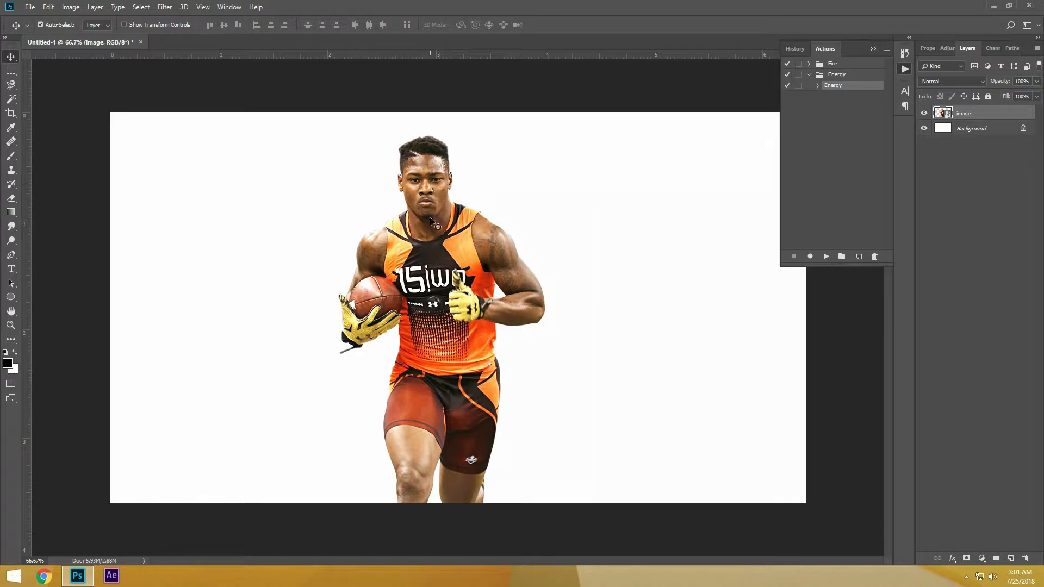
Step: Shift the athlete slightly to the left on the canvas and rasterize the smart object layer "image"
mouse_move(437, 264)
mouse_down()
mouse_move(514, 300)
mouse_move(391, 281)
mouse_move(433, 272)
mouse_move(420, 261)
mouse_up()
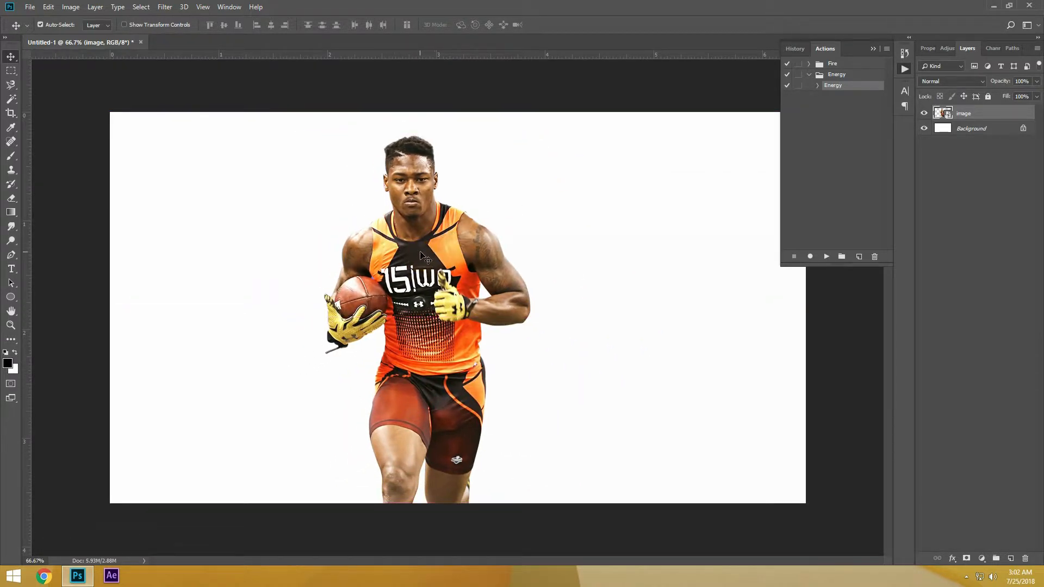
click(969, 116)
click(971, 117)
click(971, 117)
right_click(971, 117)
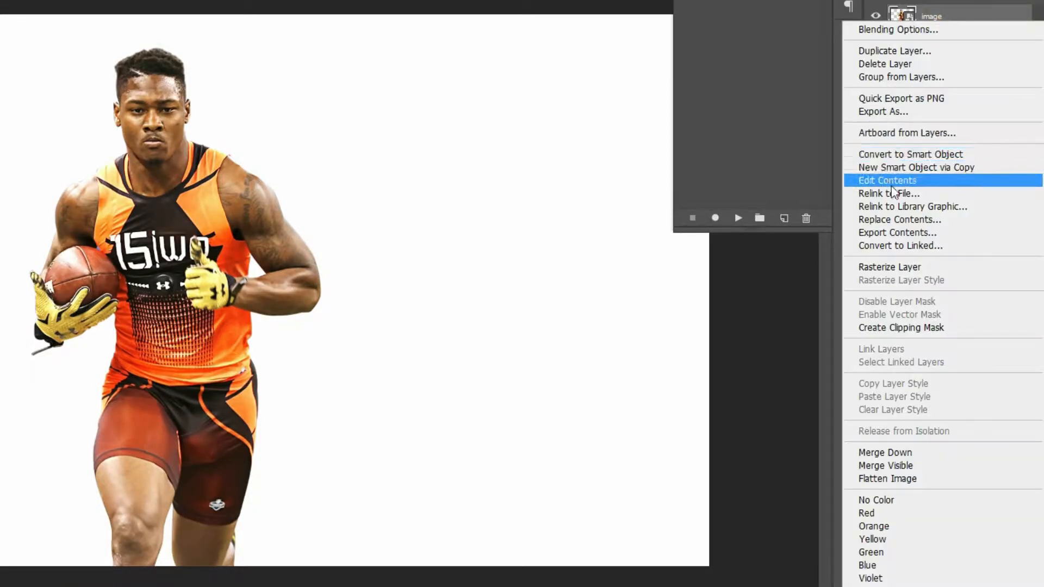
click(892, 266)
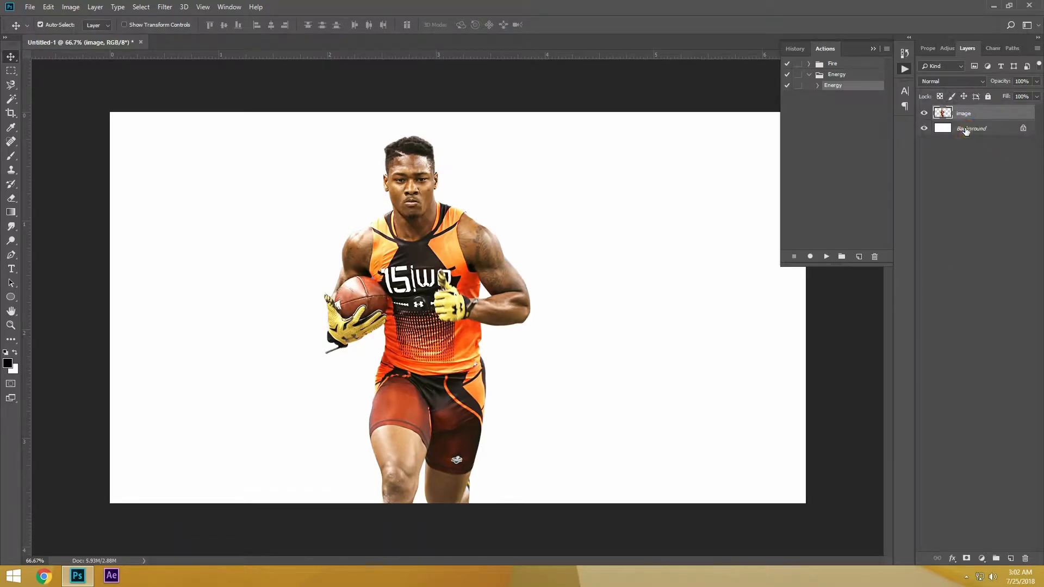
Step: Unlock the white Background layer and delete it so that only the "image" layer remains
click(966, 130)
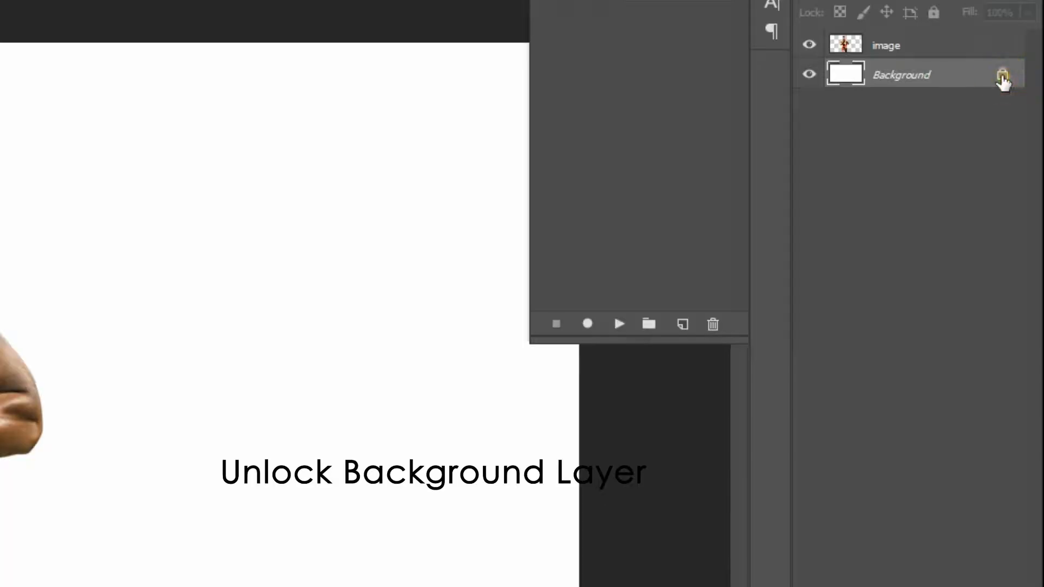
click(1023, 129)
double_click(993, 133)
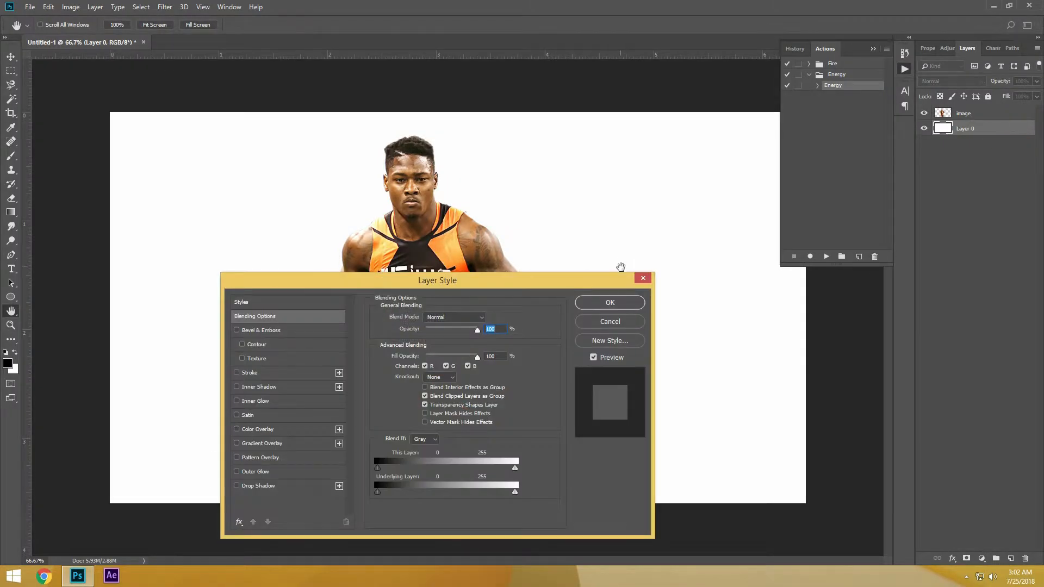
click(643, 278)
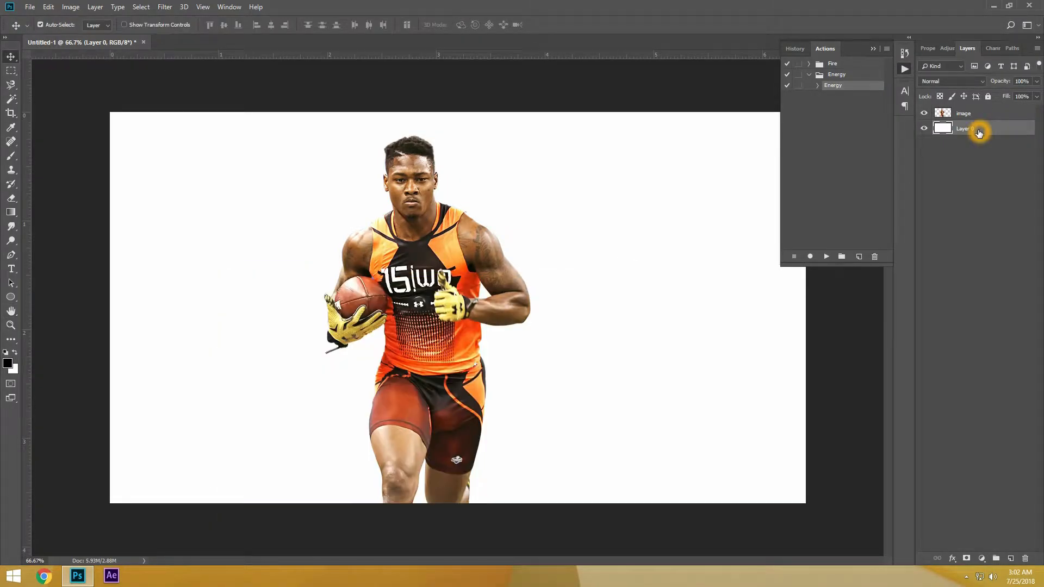
click(983, 133)
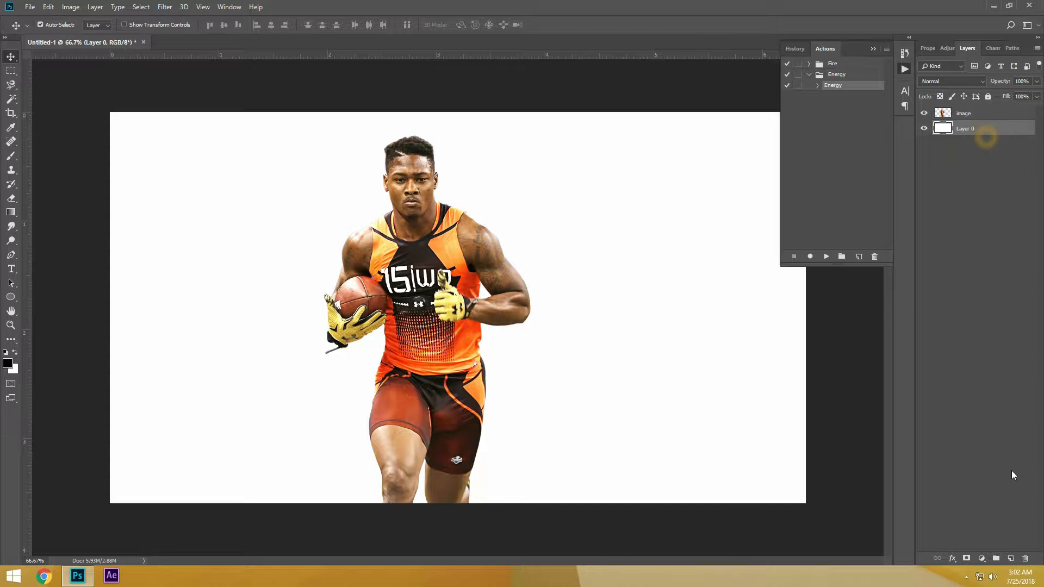
click(1024, 560)
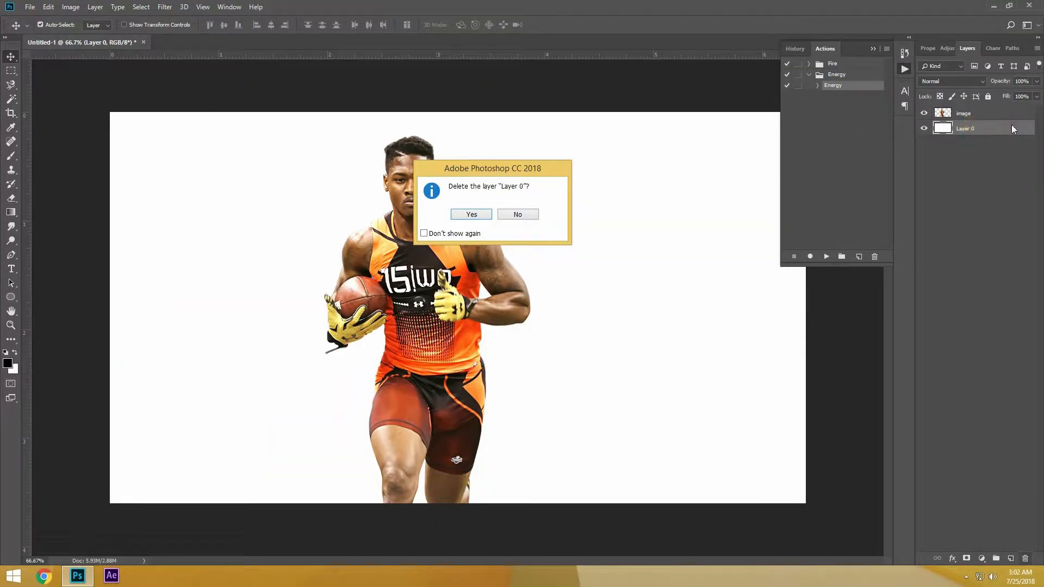
click(461, 214)
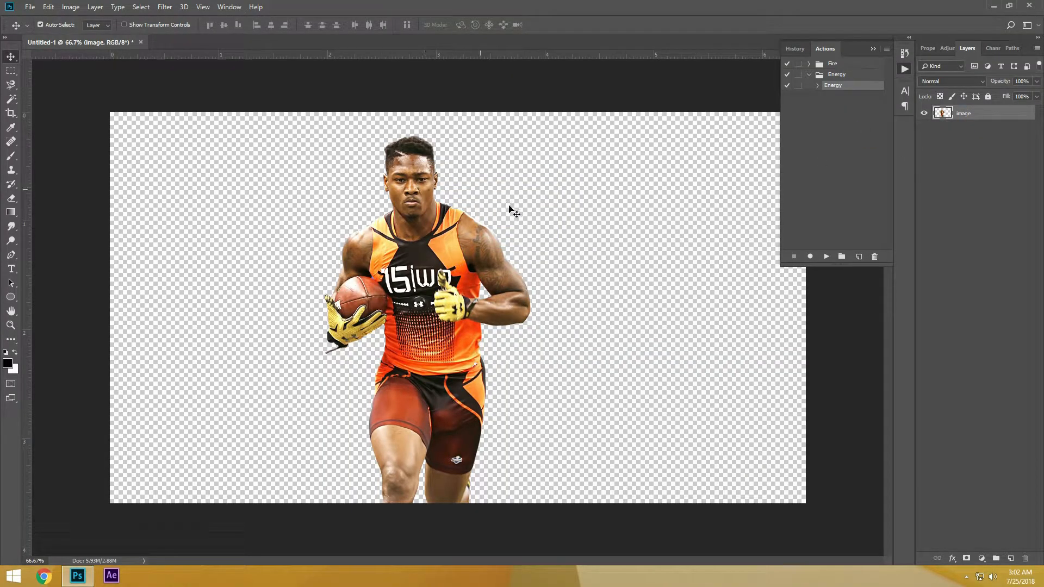
Step: Scale the athlete to about 90.5% and place the cutout near the canvas centre, with the legs at the lower edge
mouse_move(461, 288)
mouse_down()
mouse_move(513, 272)
mouse_move(478, 282)
mouse_up()
key(ctrl)
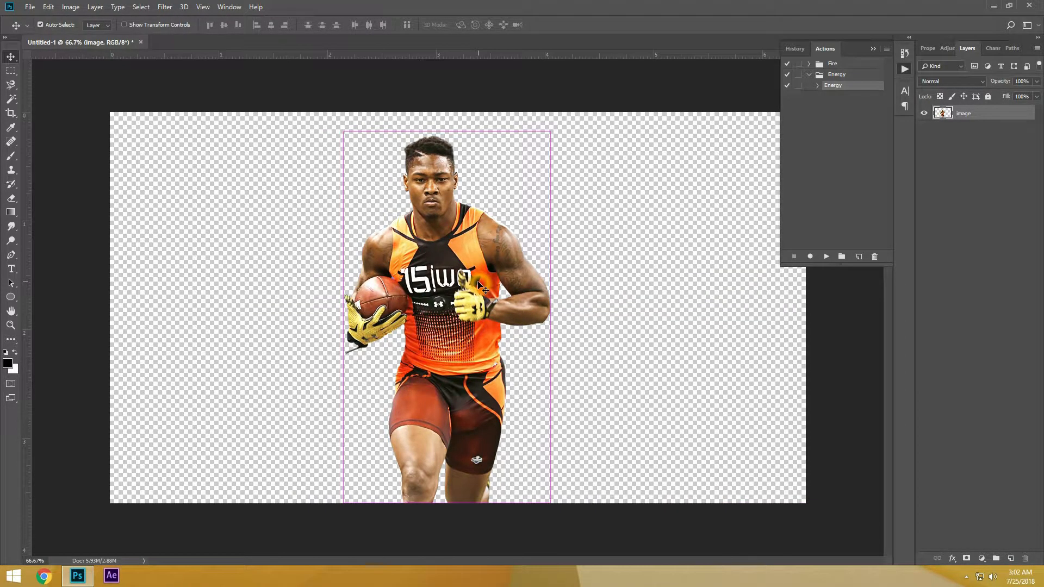
right_click(478, 282)
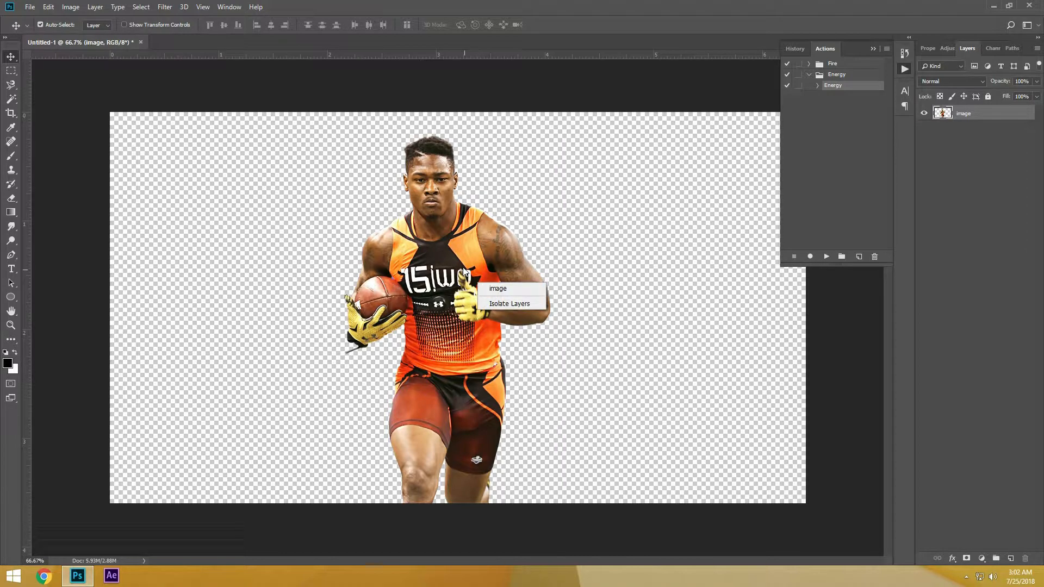
key(Escape)
key(ctrl+t)
drag(552, 128, 540, 149)
drag(489, 209, 492, 226)
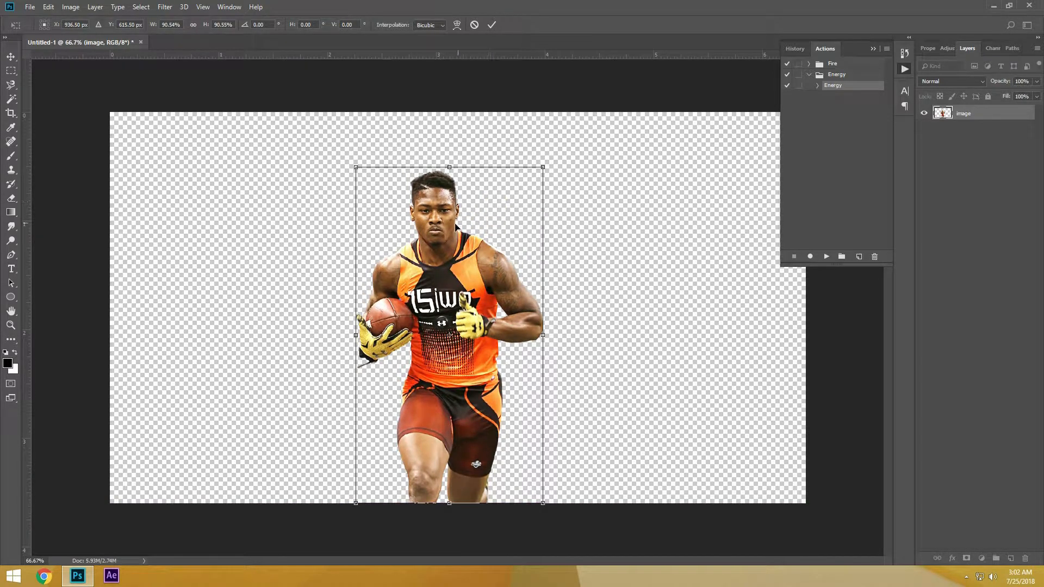
key(Return)
drag(470, 244, 463, 244)
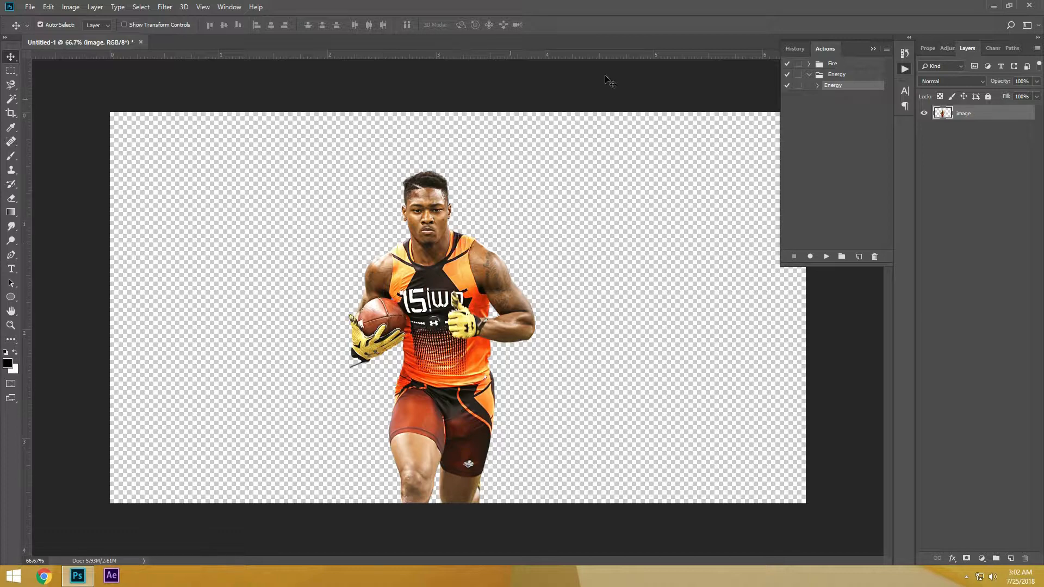
Step: Duplicate the "image" layer within the same document and name the copy "brush"
right_click(962, 116)
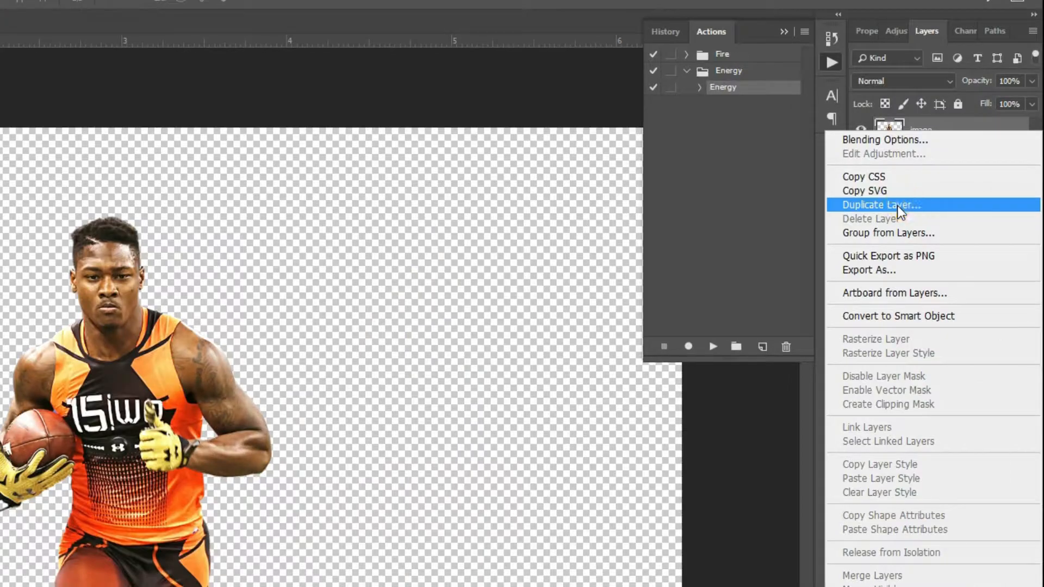
click(897, 205)
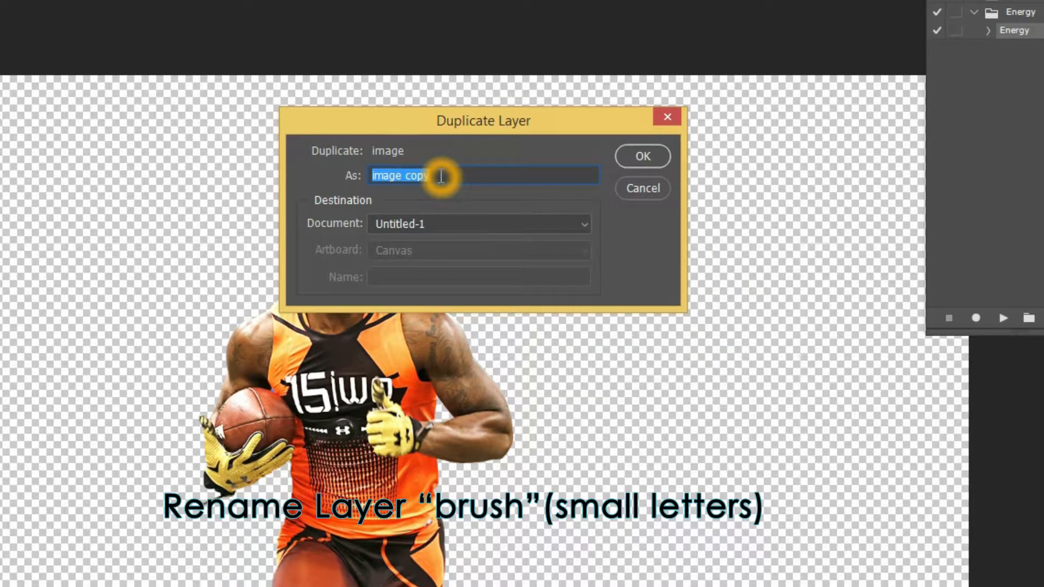
text(brush)
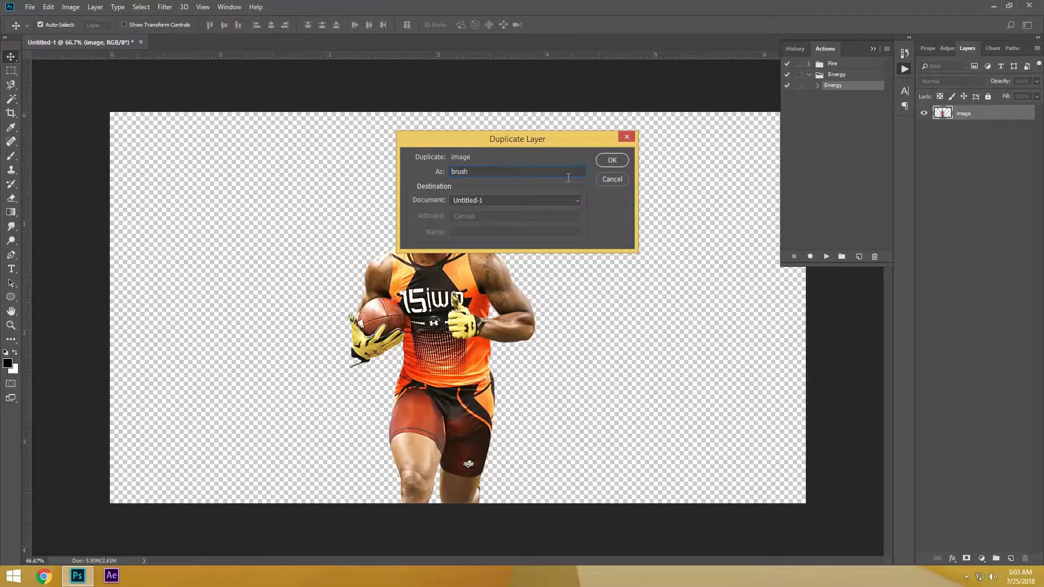
click(614, 164)
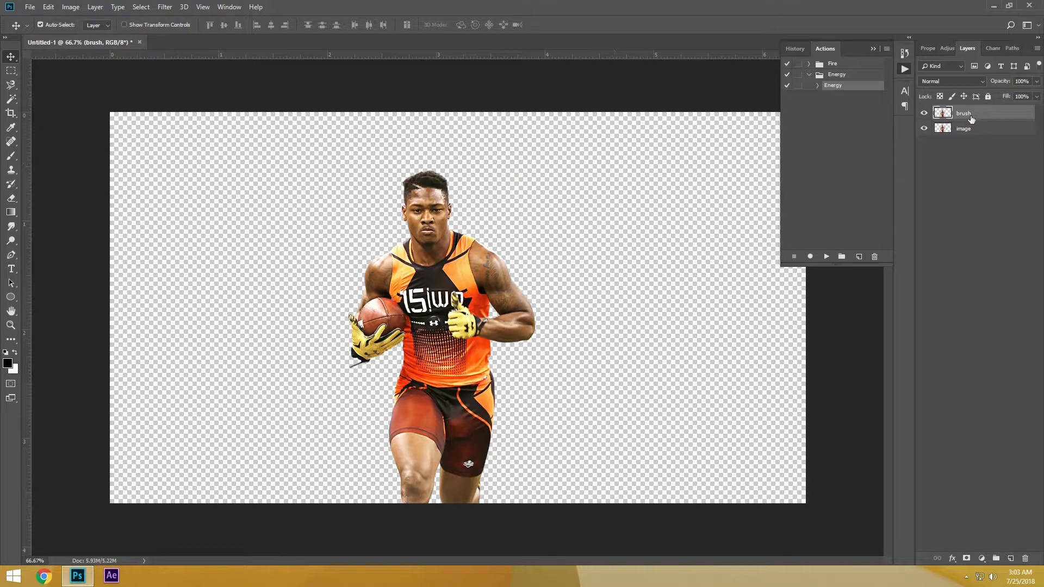
Step: Convert the "image" layer into the document's Background using Background from Layer
click(967, 129)
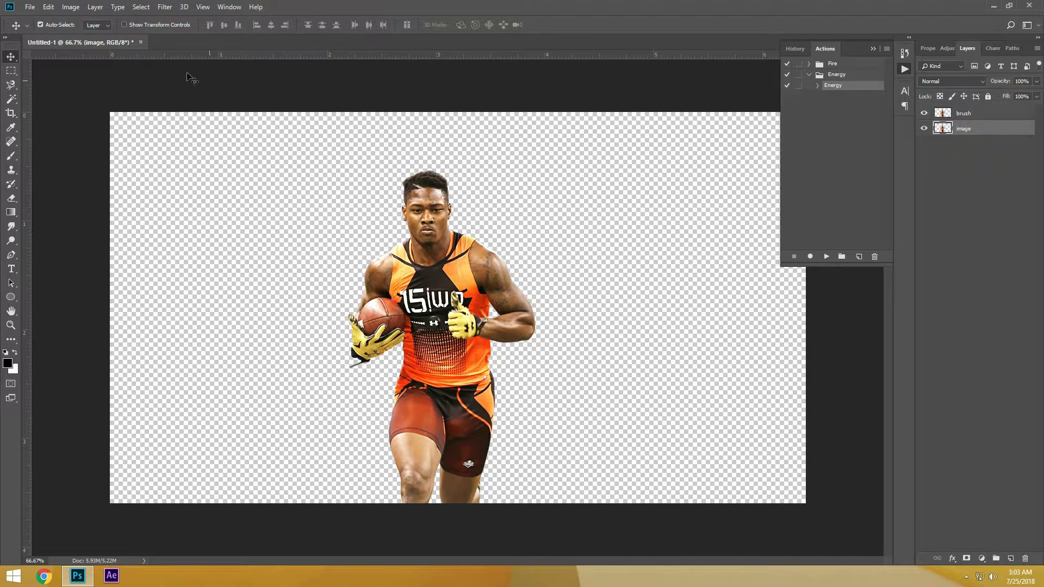
click(95, 7)
mouse_move(107, 18)
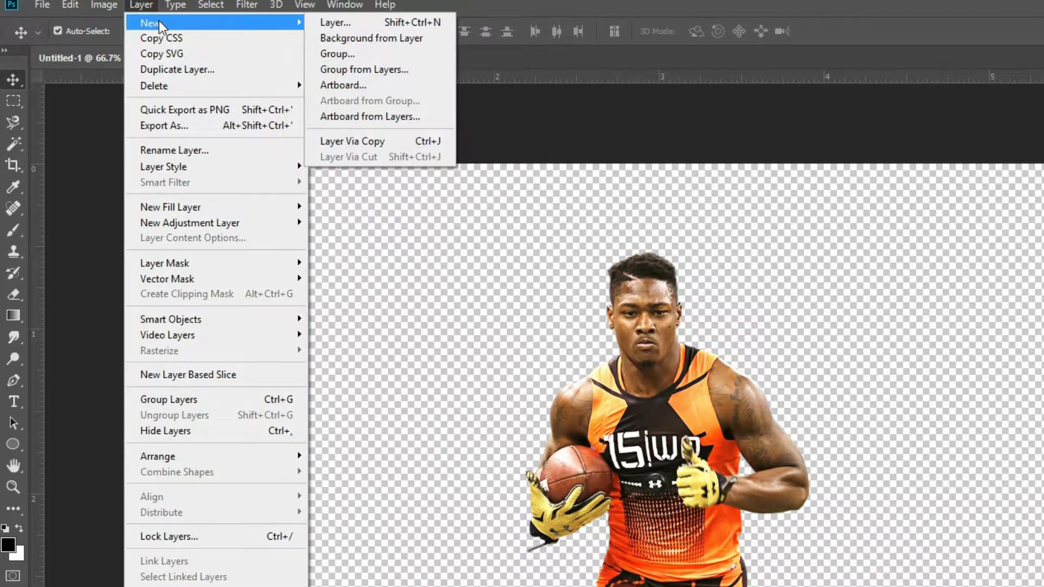
click(402, 38)
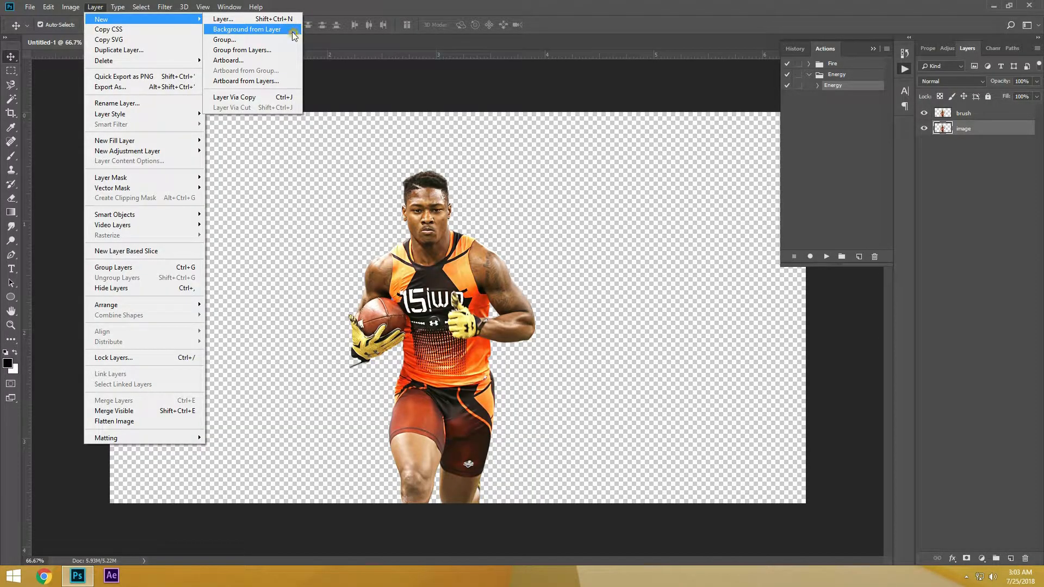
click(291, 31)
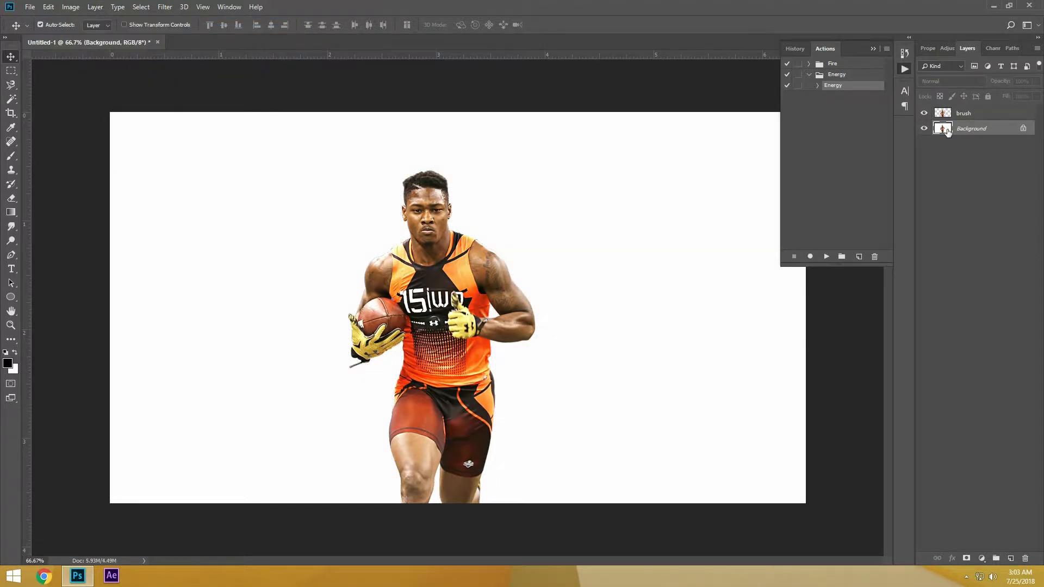
Step: Inspect the Background and "brush" layers separately by switching their visibility off and on
click(924, 128)
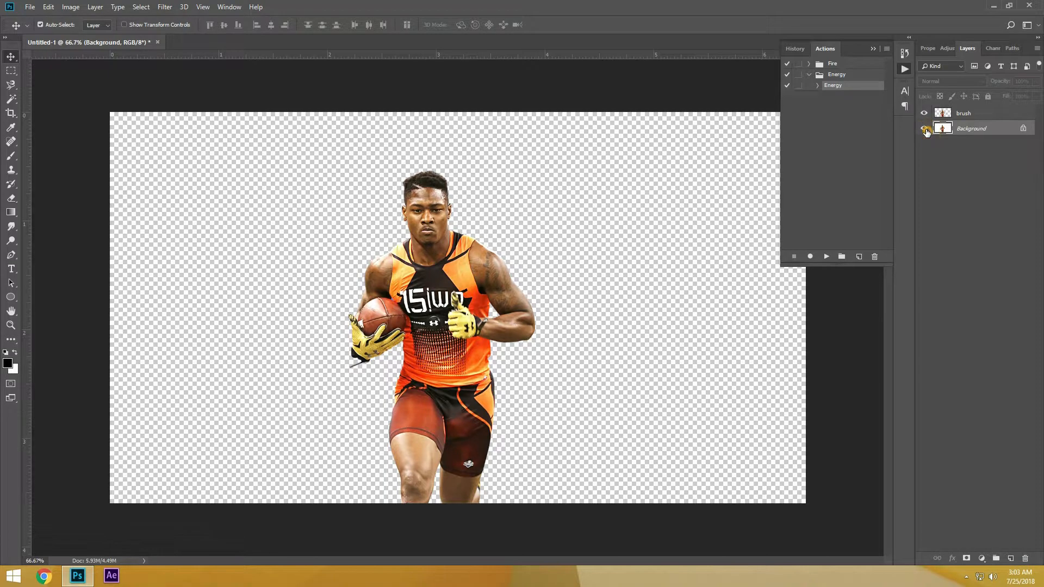
click(923, 128)
click(924, 113)
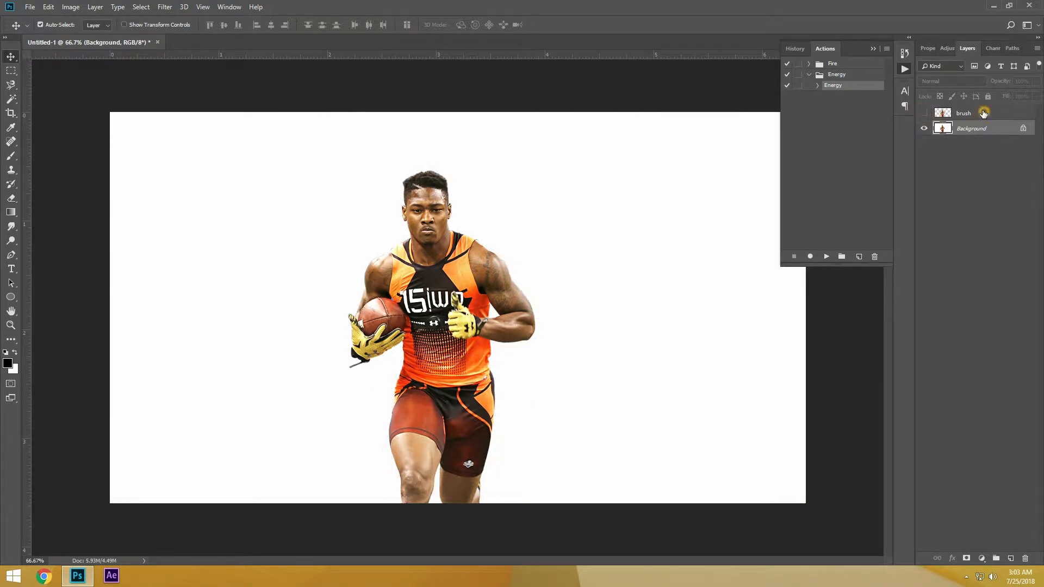
click(983, 113)
click(924, 129)
click(924, 129)
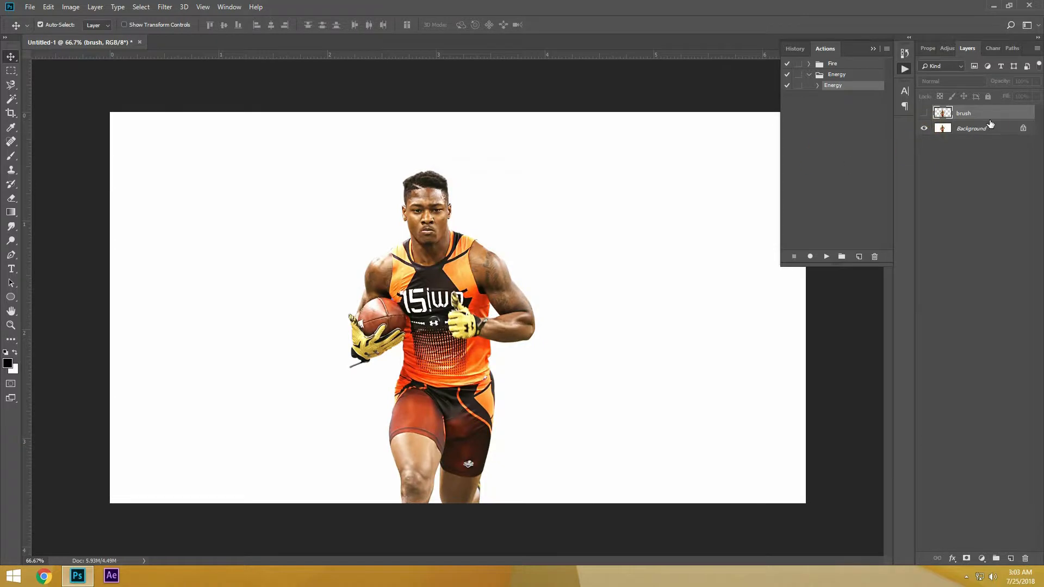
click(924, 113)
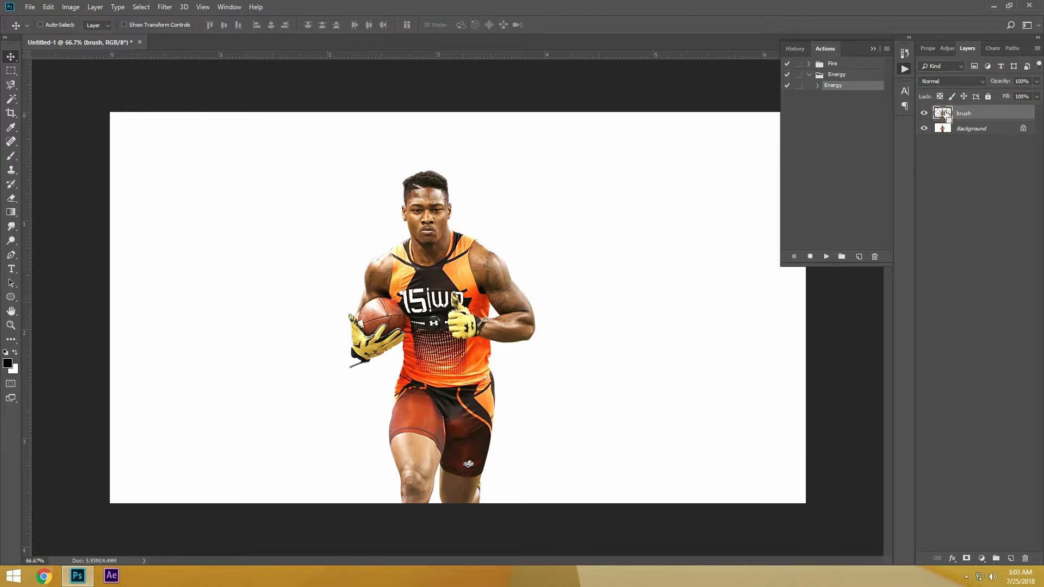
Step: Load the outline of the "brush" layer as a selection and set the foreground colour to pure red, ff0000
click(937, 115)
ctrl+click(941, 116)
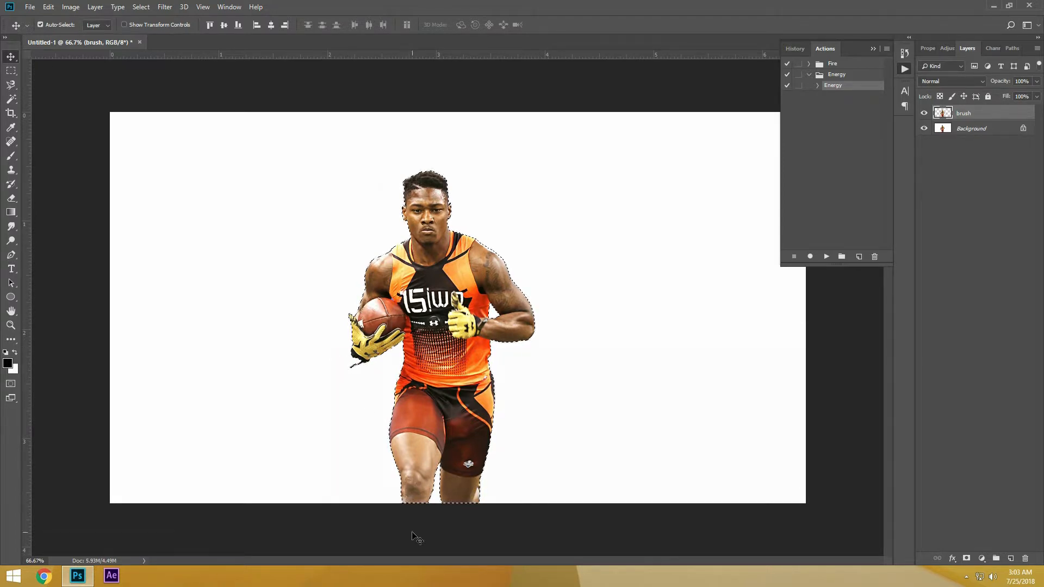
click(8, 363)
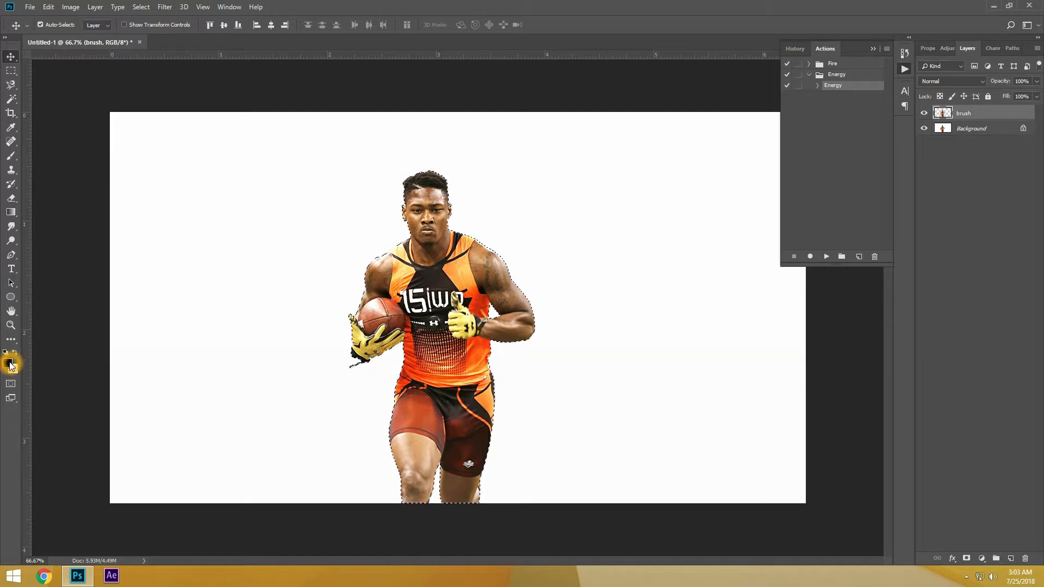
click(589, 140)
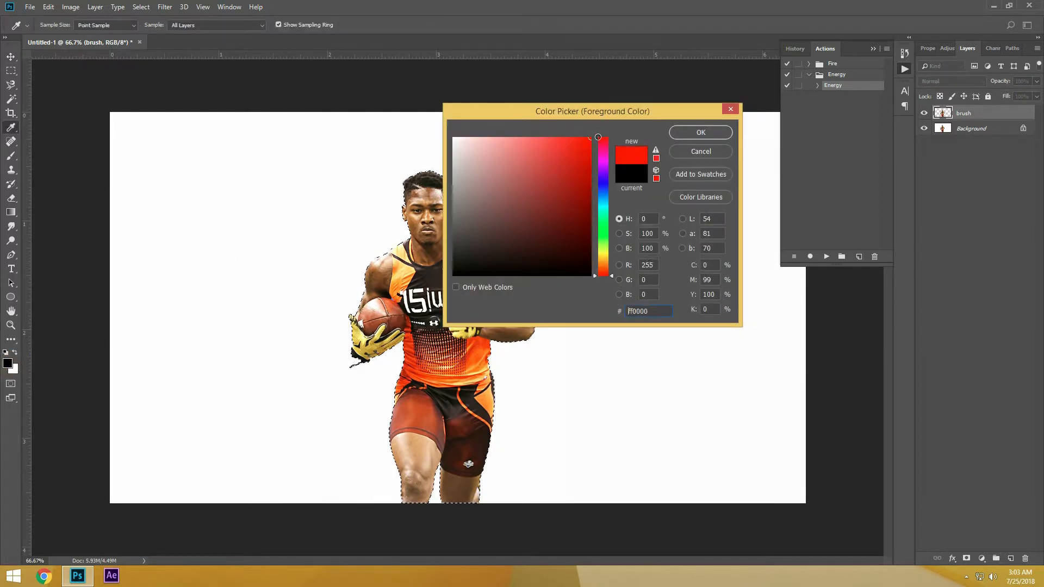
click(688, 131)
key(v)
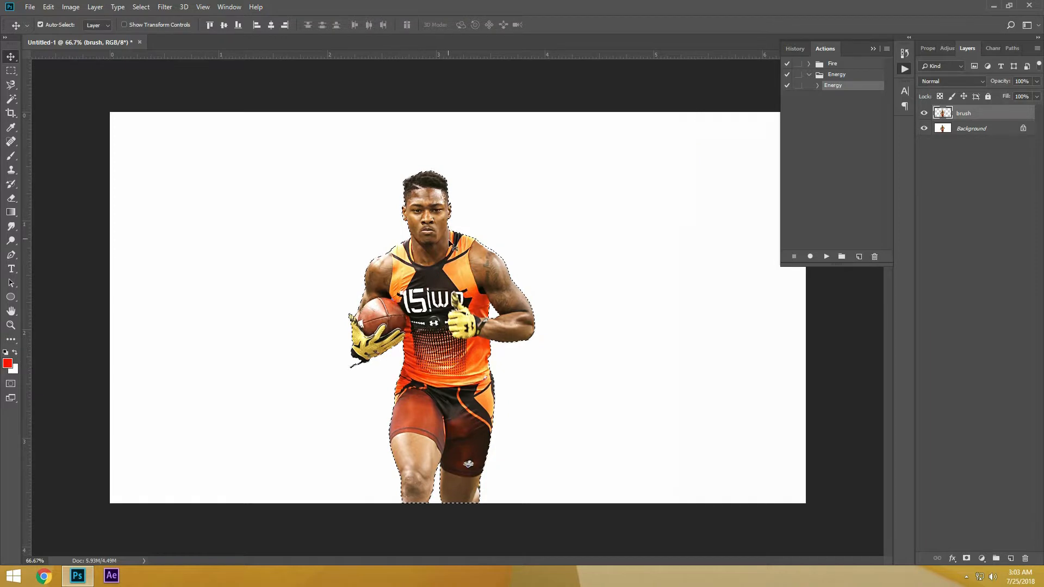
Step: Paint the whole selected athlete red on the "brush" layer with the Brush tool and dismiss the antivirus notification
click(45, 189)
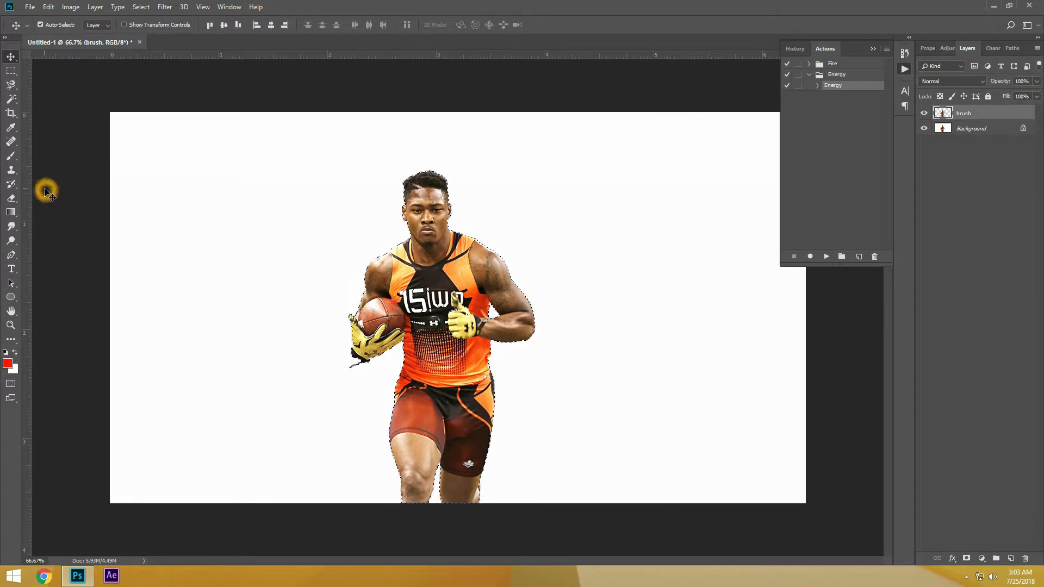
click(10, 156)
right_click(11, 156)
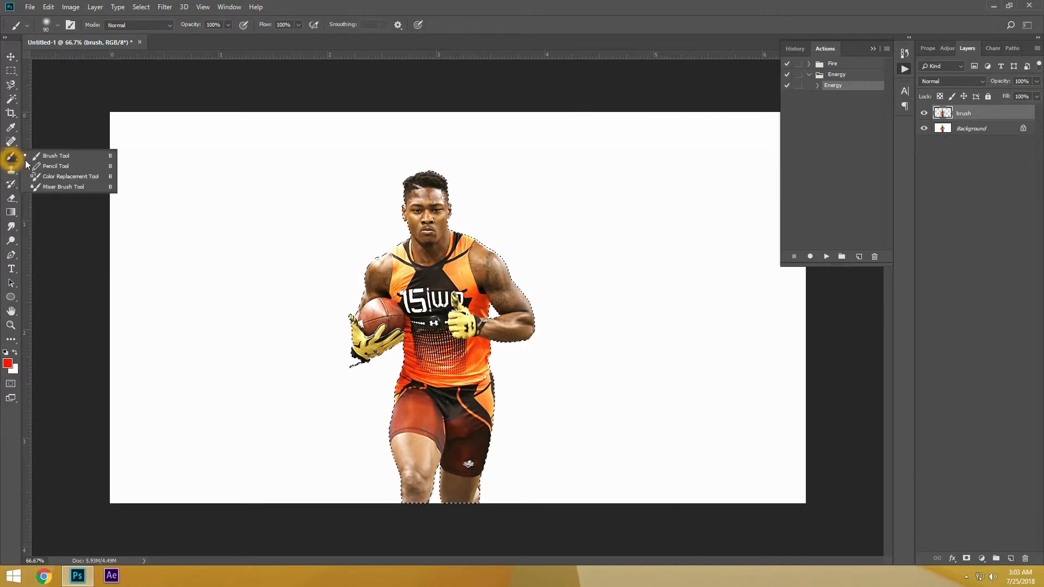
click(56, 156)
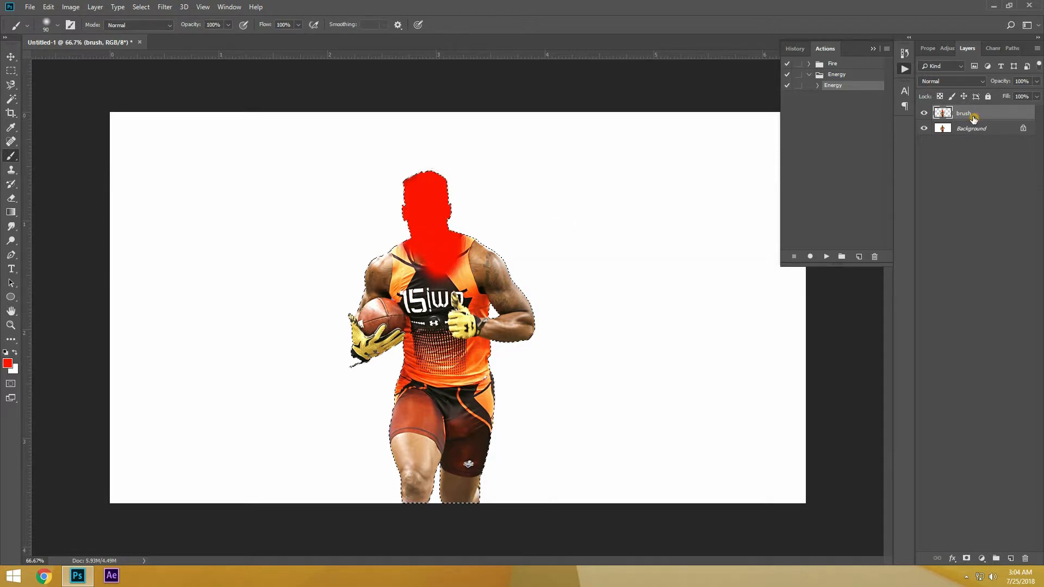
mouse_move(354, 295)
mouse_down()
mouse_move(462, 250)
mouse_move(538, 239)
mouse_move(333, 334)
mouse_move(648, 249)
mouse_move(172, 394)
mouse_move(268, 386)
mouse_move(324, 424)
mouse_move(389, 392)
mouse_move(577, 368)
mouse_move(492, 374)
mouse_move(638, 410)
mouse_move(527, 405)
mouse_move(446, 533)
mouse_move(456, 528)
mouse_move(401, 500)
mouse_move(416, 429)
mouse_move(423, 506)
mouse_up()
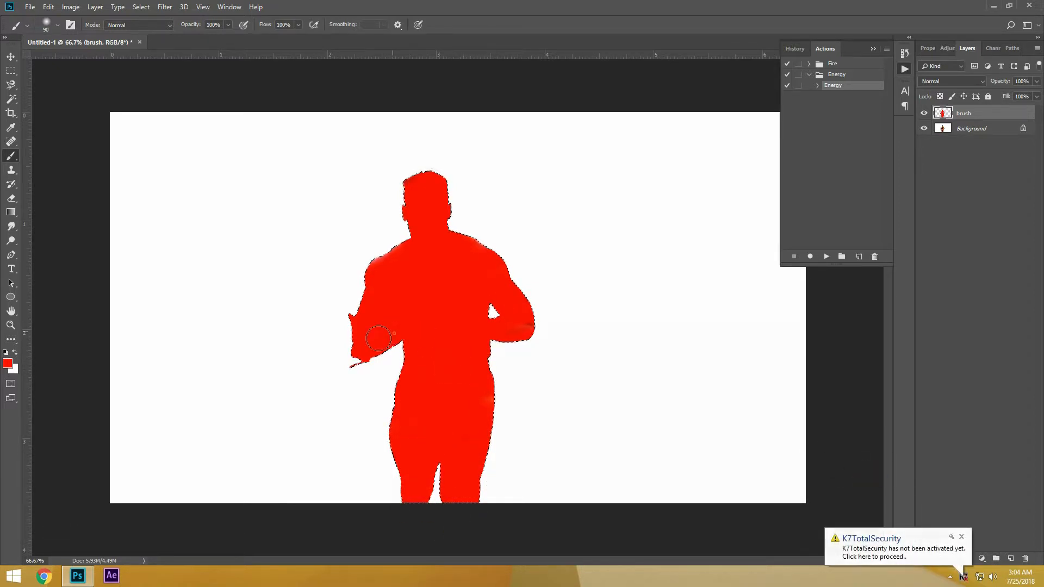
click(966, 541)
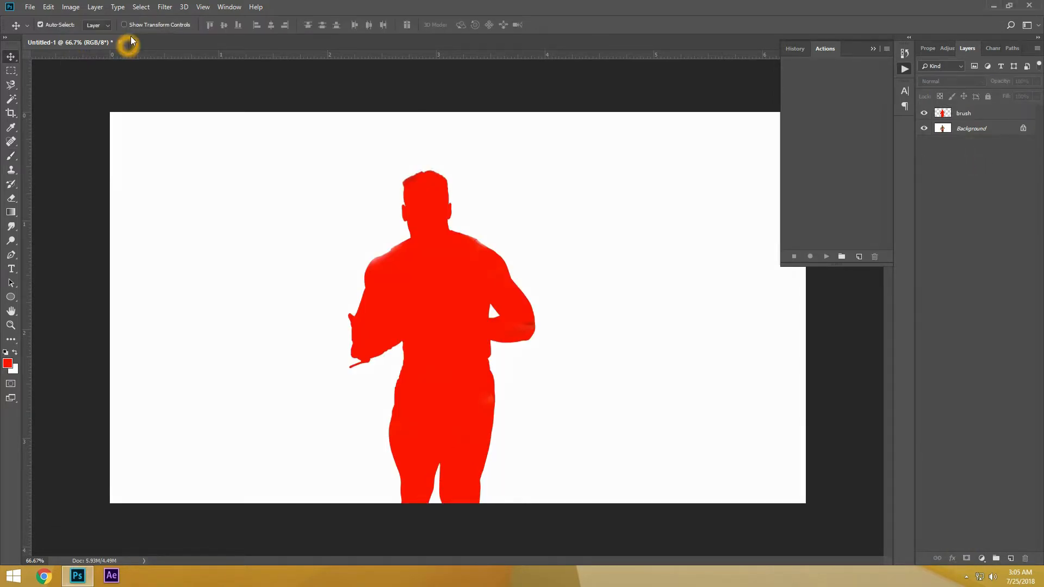
Step: Load the brush file Energy_Brushes.abr from the desktop folder Energy Explosion into the brush presets using the Preset Manager
click(49, 7)
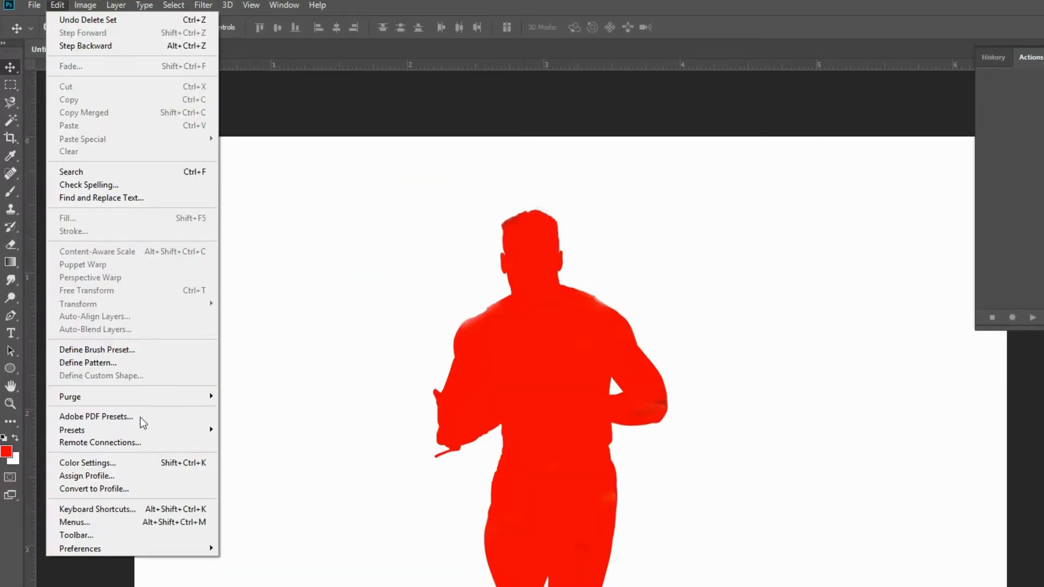
mouse_move(118, 345)
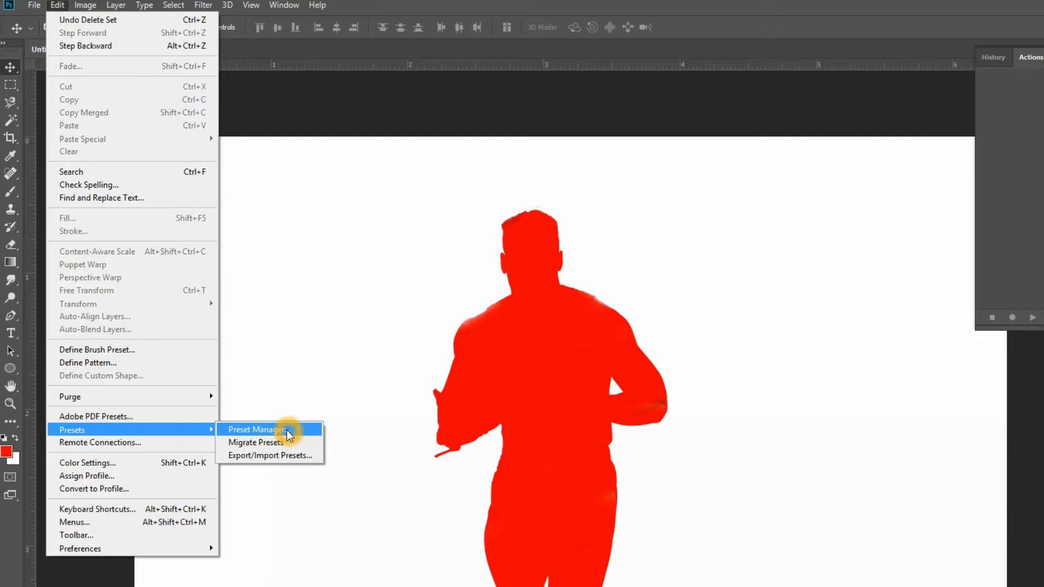
click(256, 429)
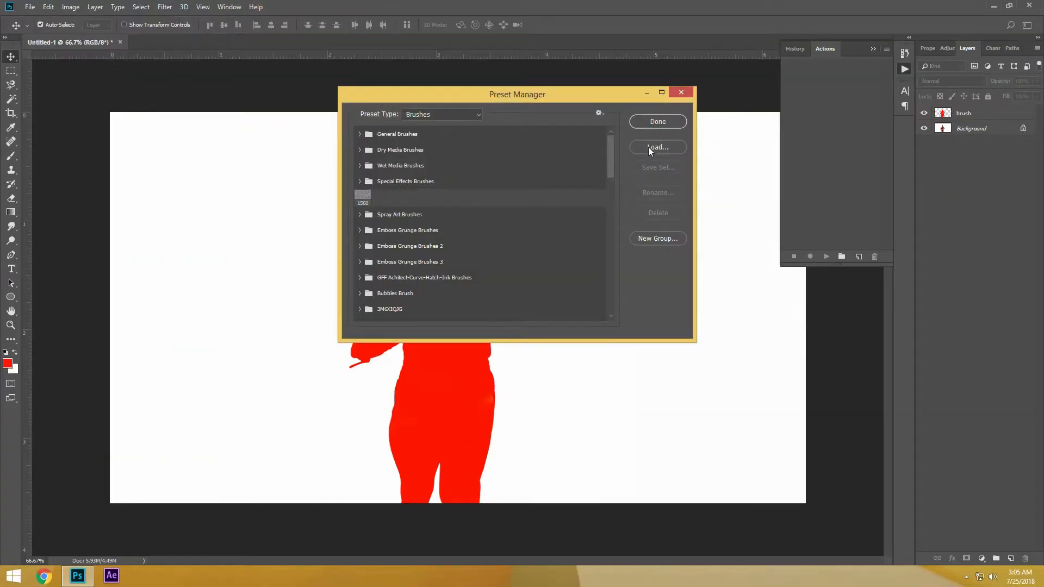
click(650, 151)
click(385, 178)
click(762, 212)
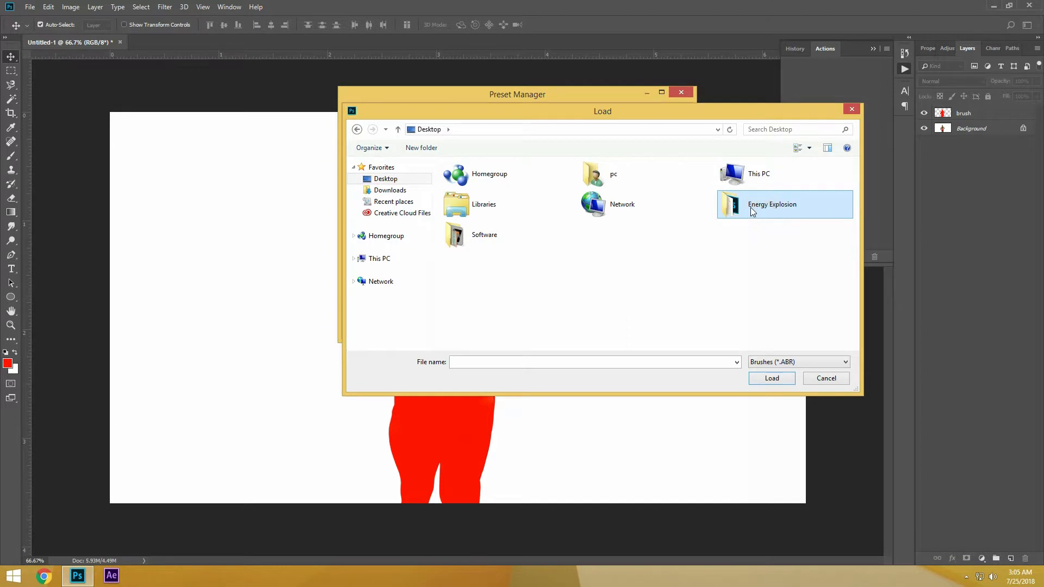
double_click(754, 211)
click(519, 185)
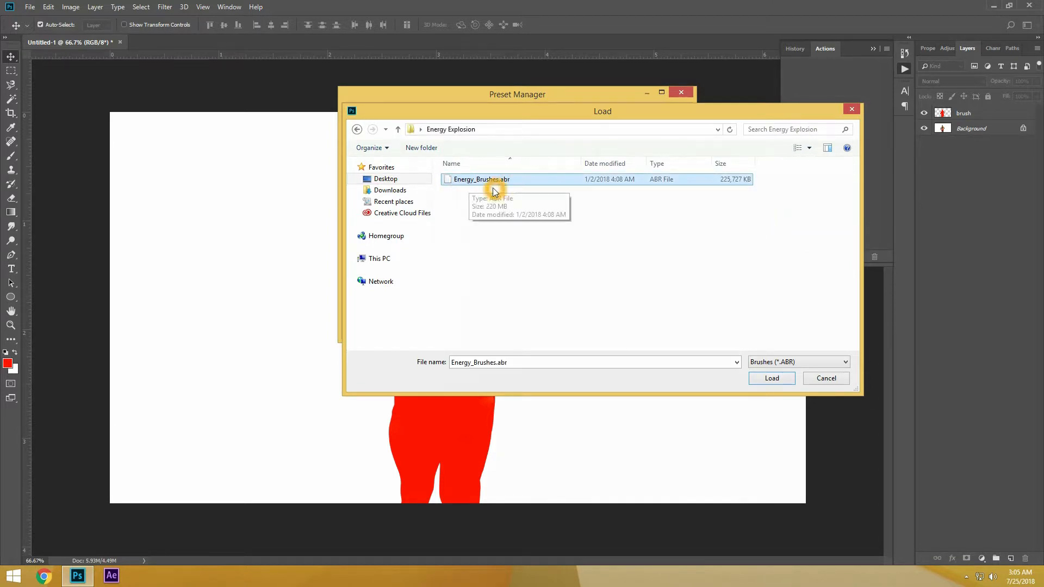
click(761, 380)
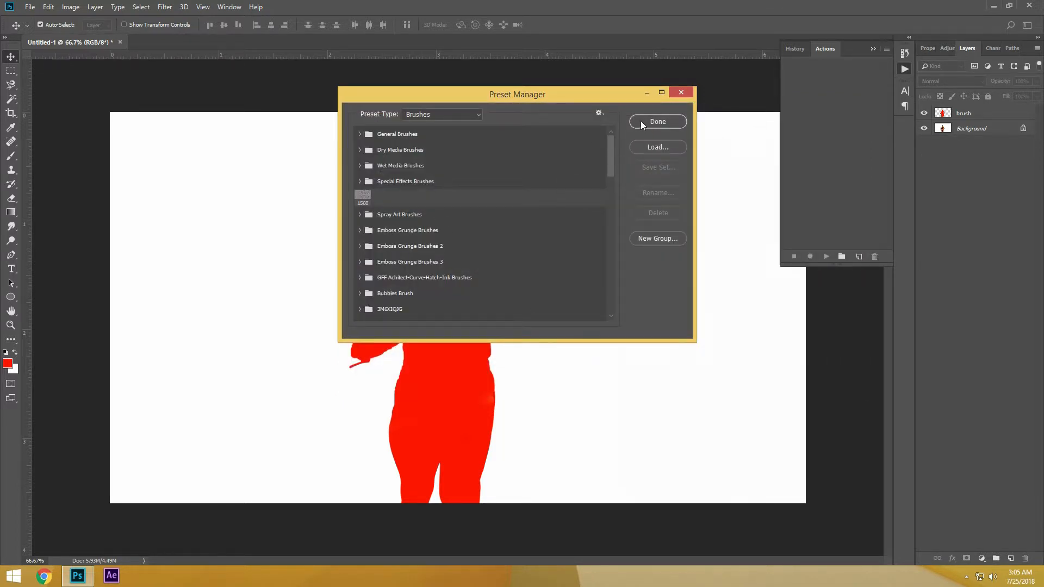
click(643, 123)
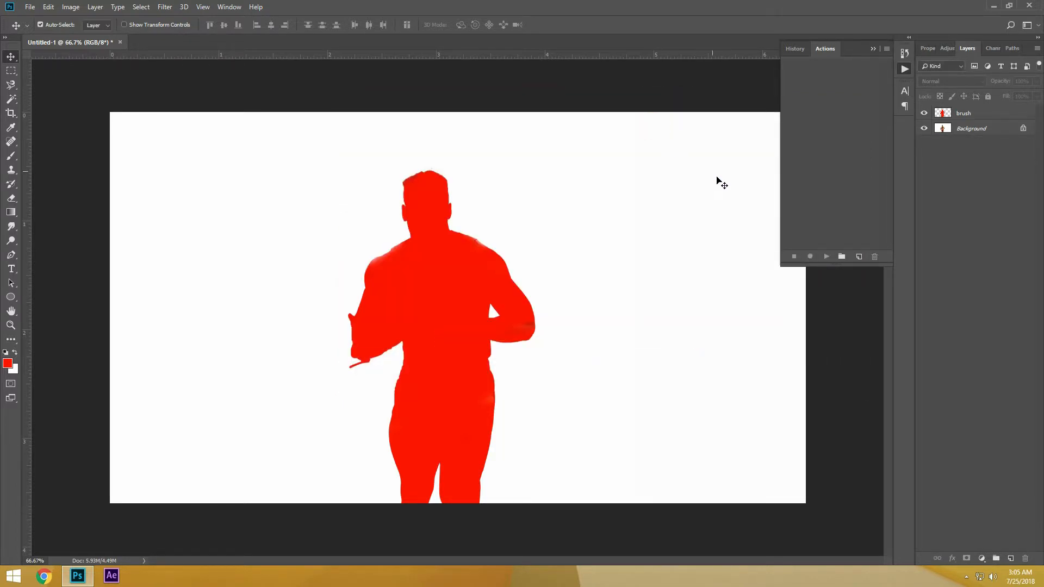
Step: Switch to the desktop and open the Energy action file from the Energy Explosion folder to load it into Photoshop
click(472, 267)
click(993, 6)
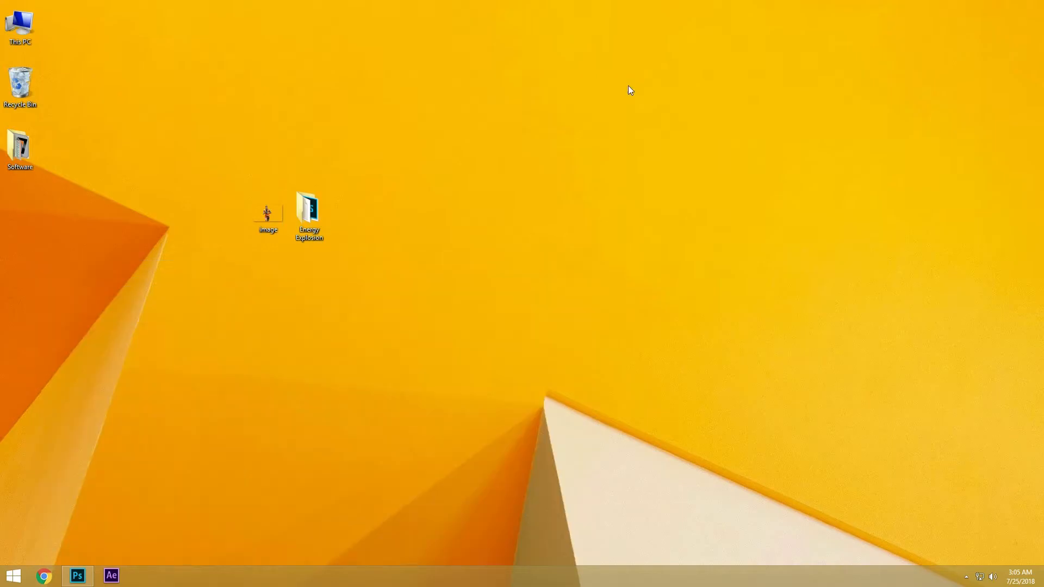
double_click(304, 231)
click(194, 182)
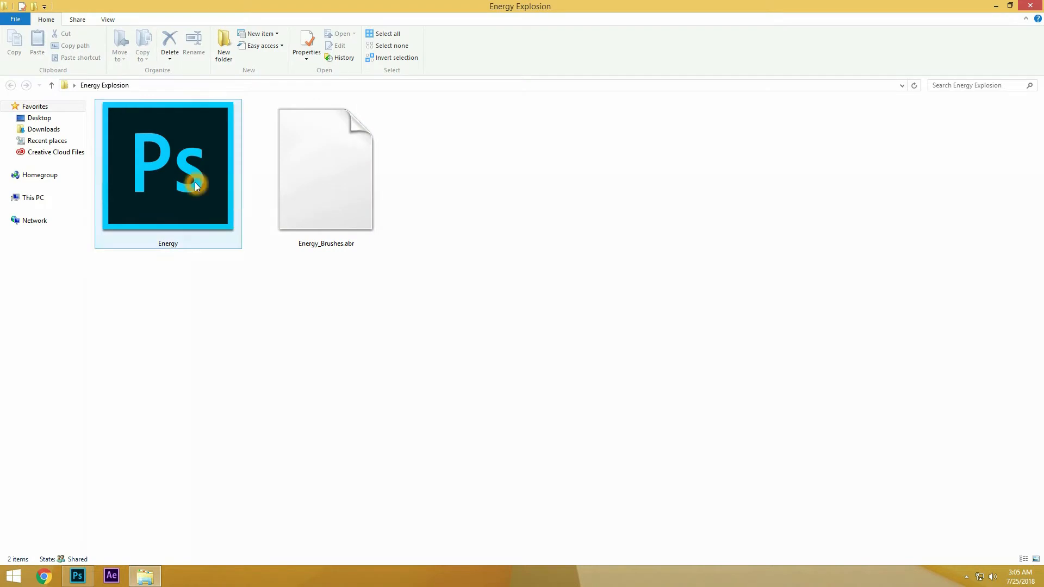
right_click(169, 184)
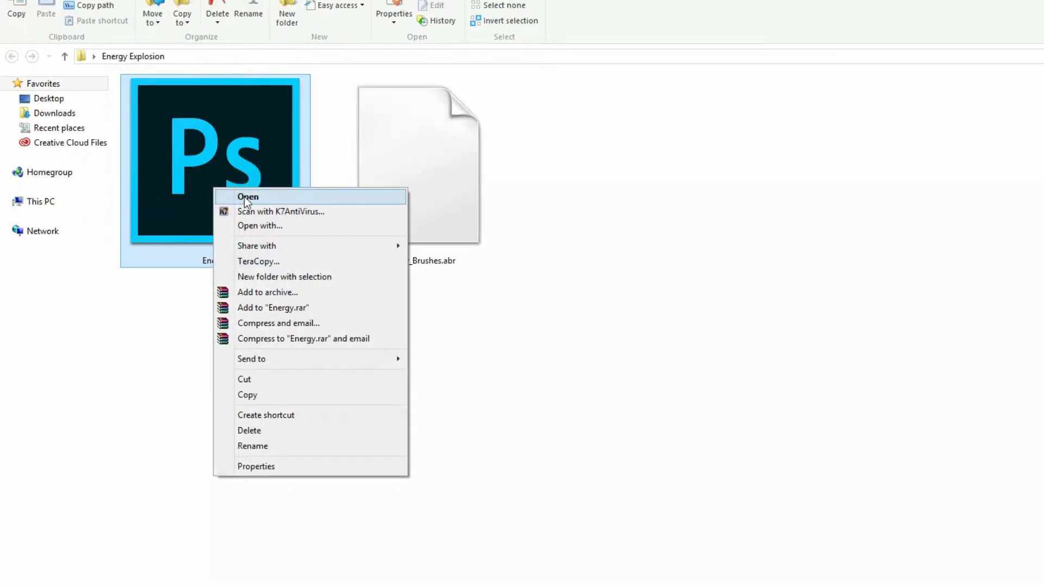
click(309, 198)
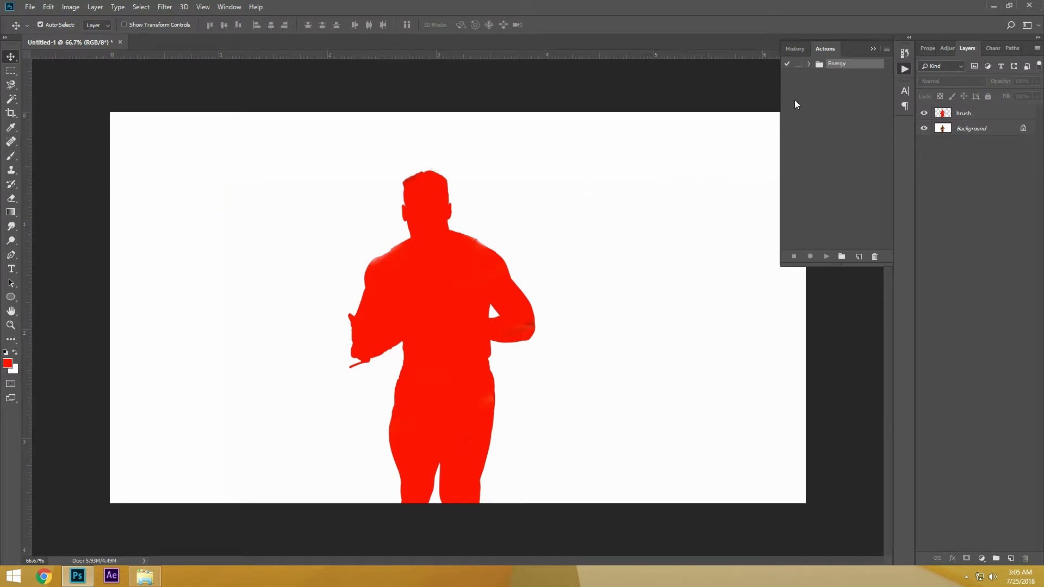
Step: Play the Energy action from the Energy set on the "brush" layer
click(229, 6)
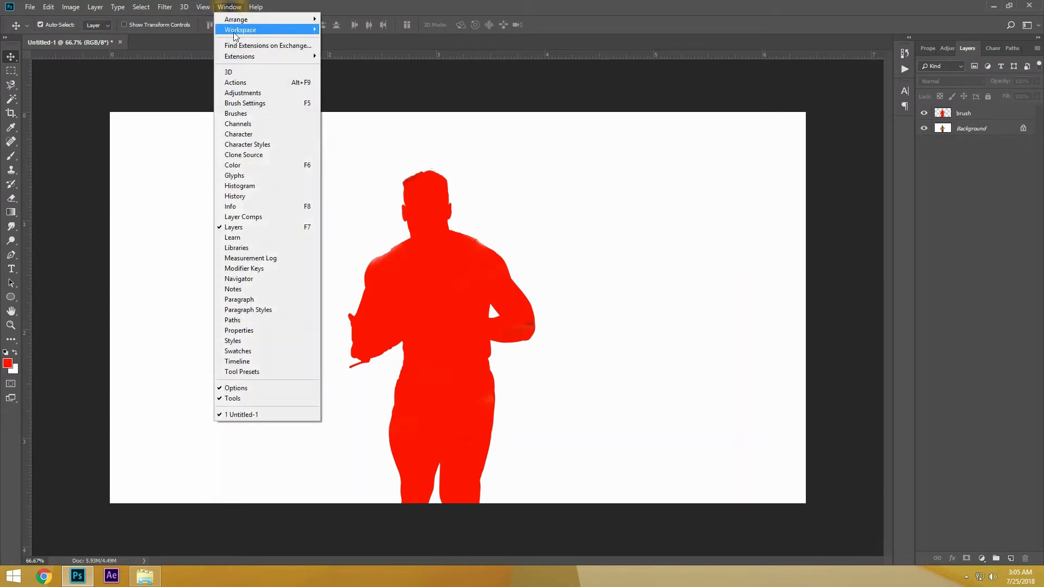
click(235, 82)
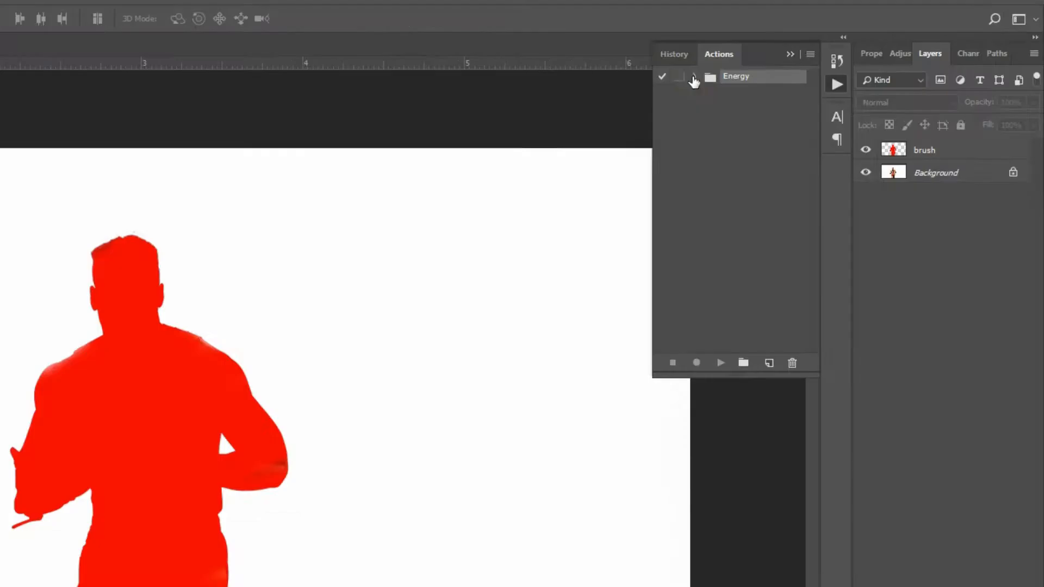
click(808, 63)
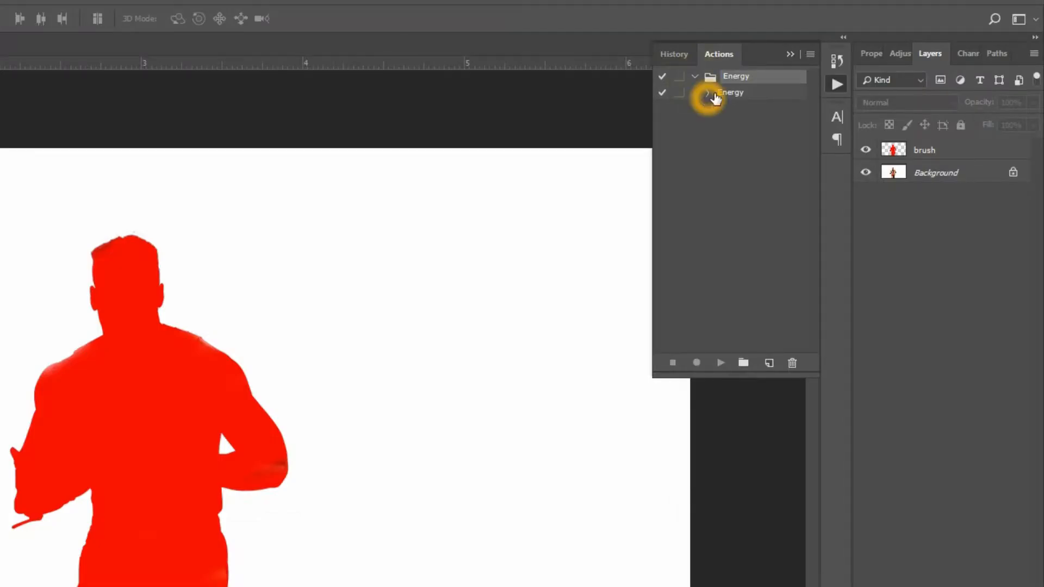
click(838, 75)
click(748, 94)
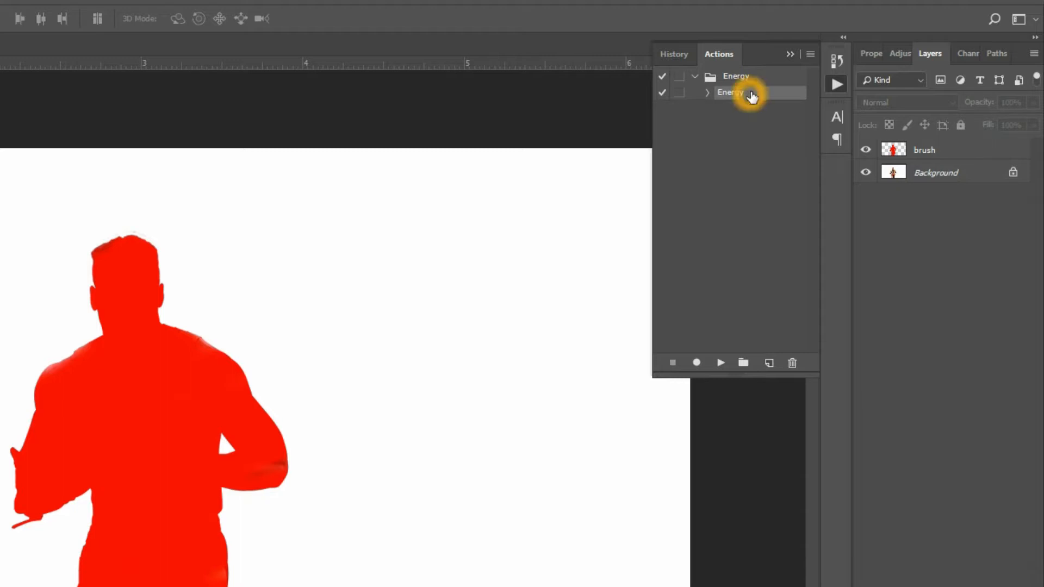
click(924, 152)
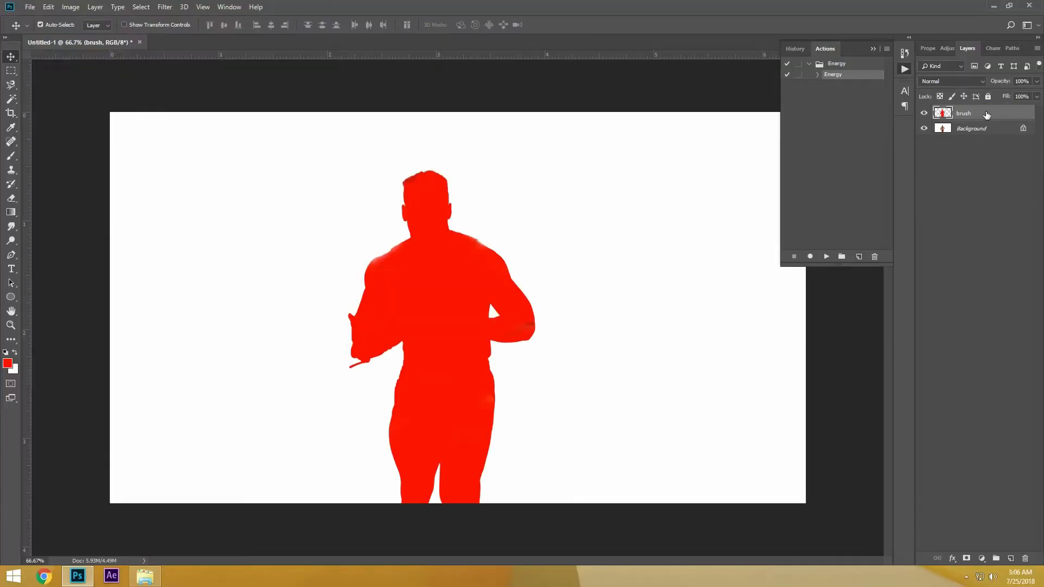
click(855, 74)
click(826, 257)
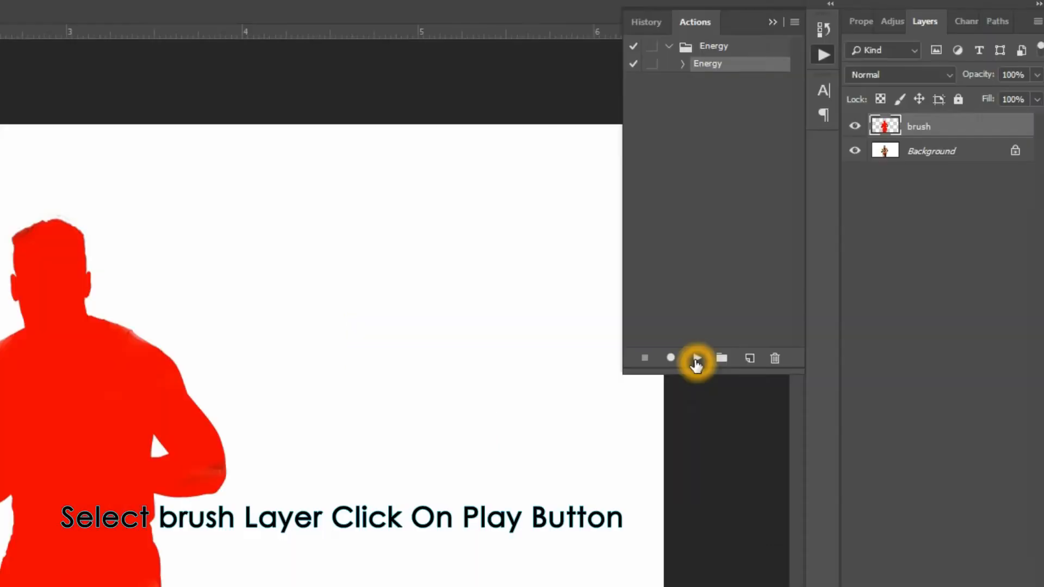
click(696, 358)
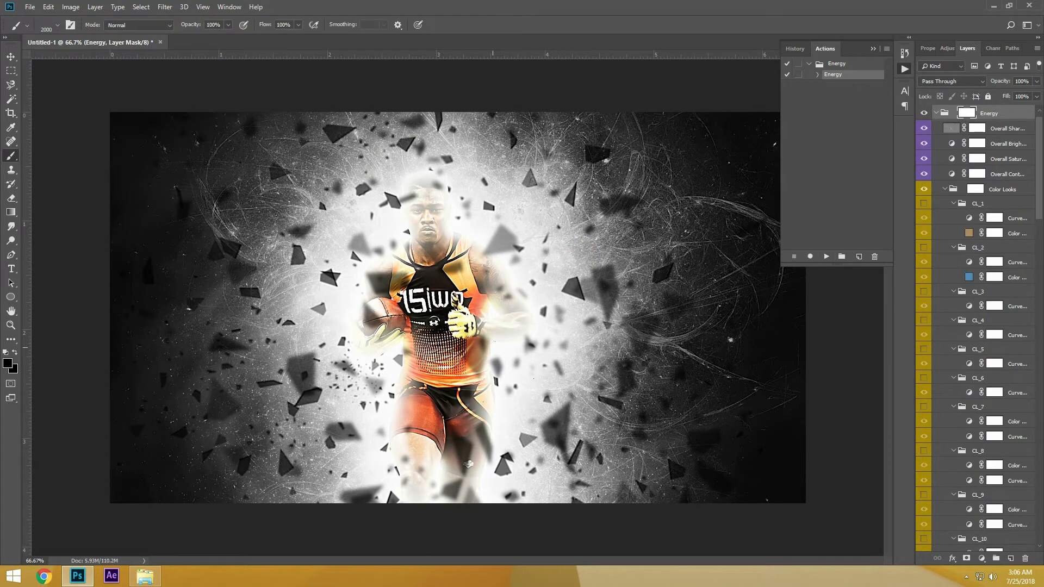
Step: Choose the soft round brush preset and switch to the Move tool
right_click(468, 464)
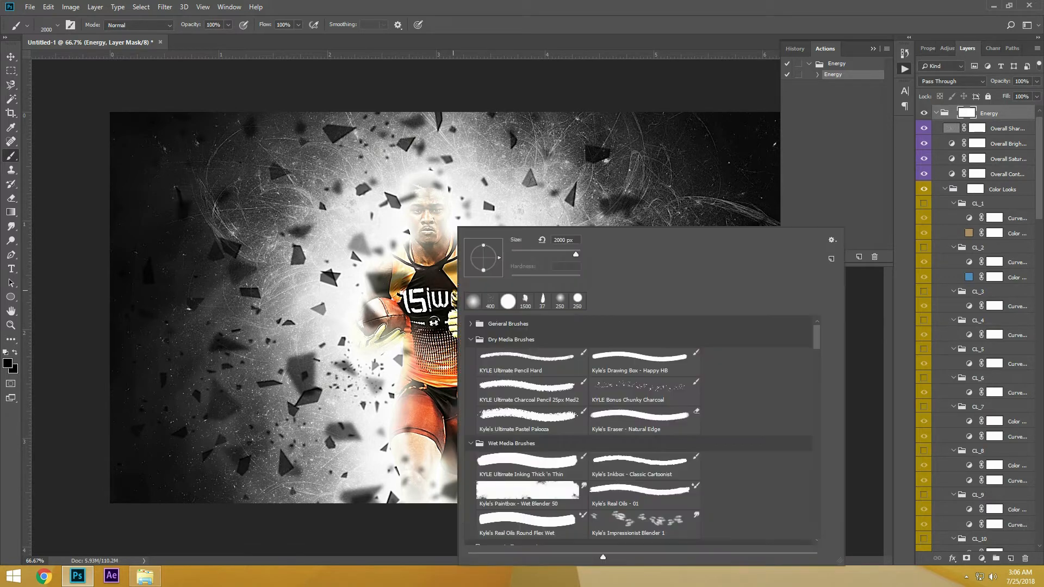
click(480, 305)
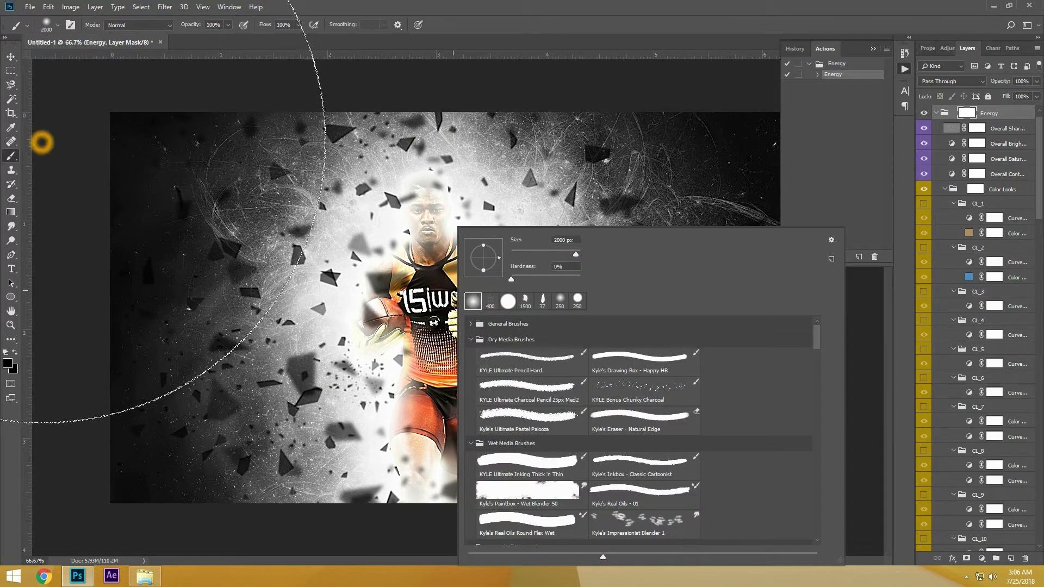
click(10, 56)
drag(424, 269, 427, 220)
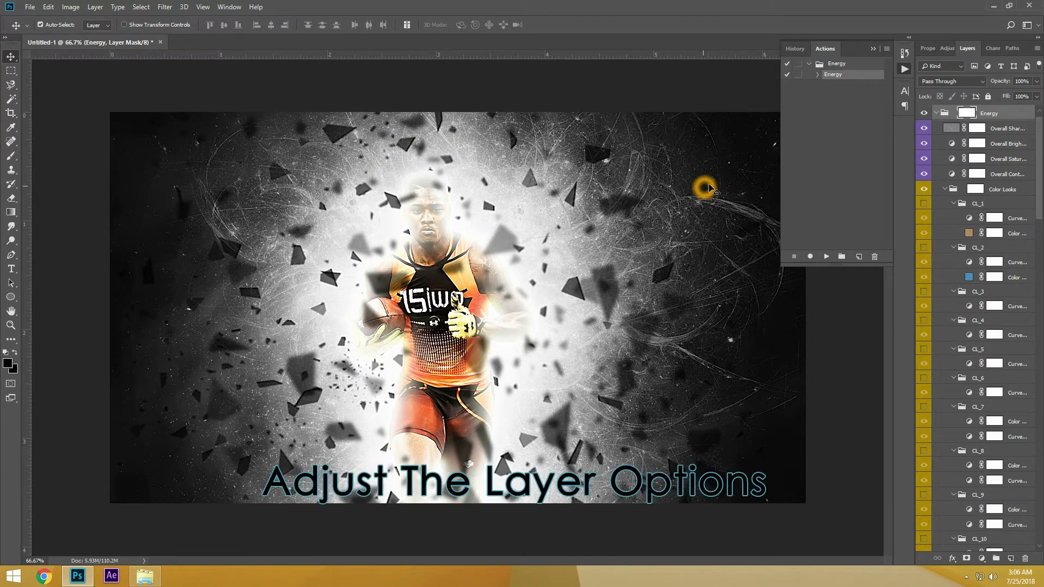
Step: Collapse the Energy layer group and compare the photo with and without the effect by toggling the group's visibility
click(936, 113)
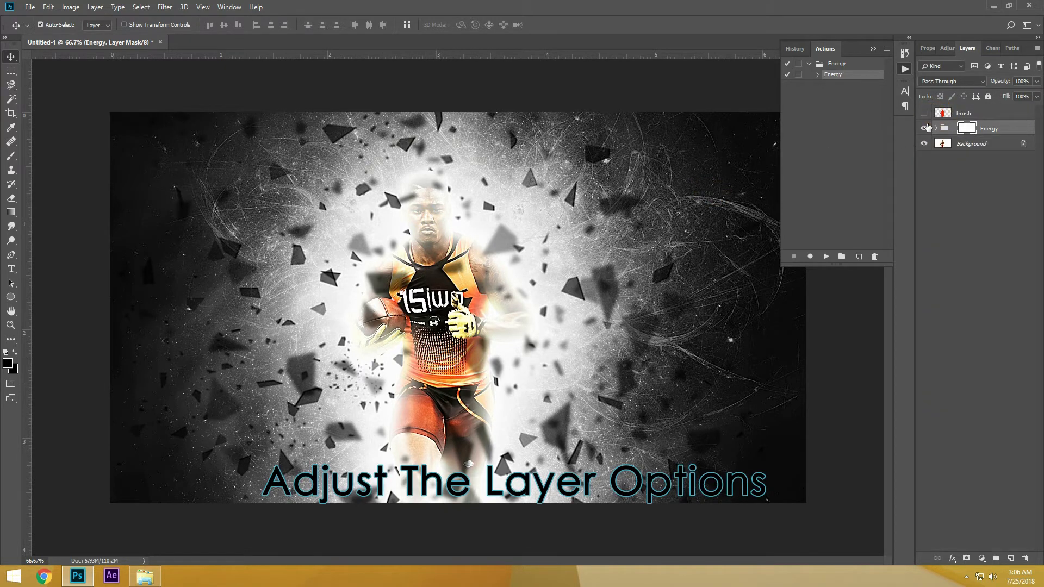
click(924, 129)
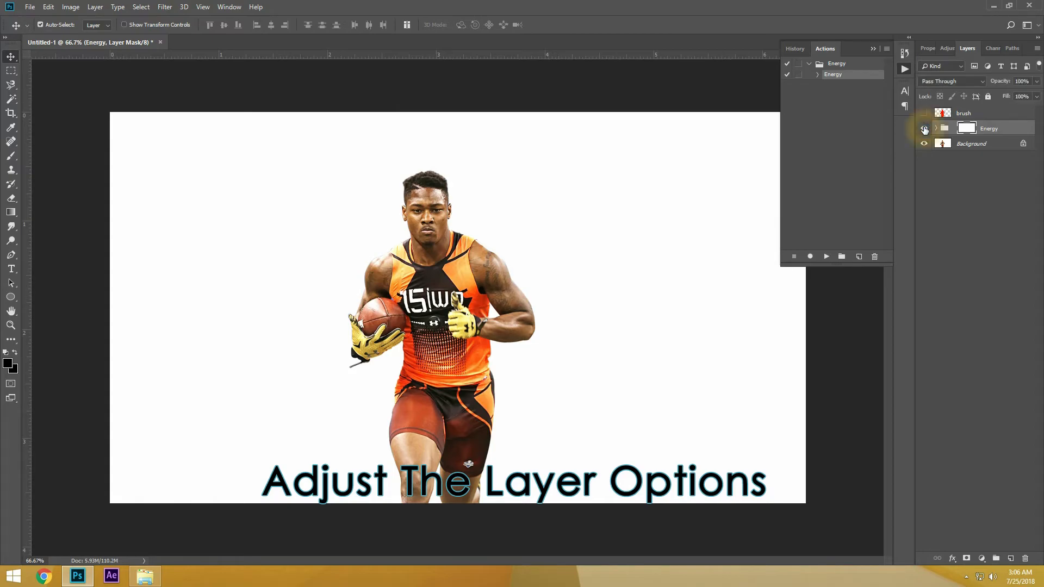
click(924, 129)
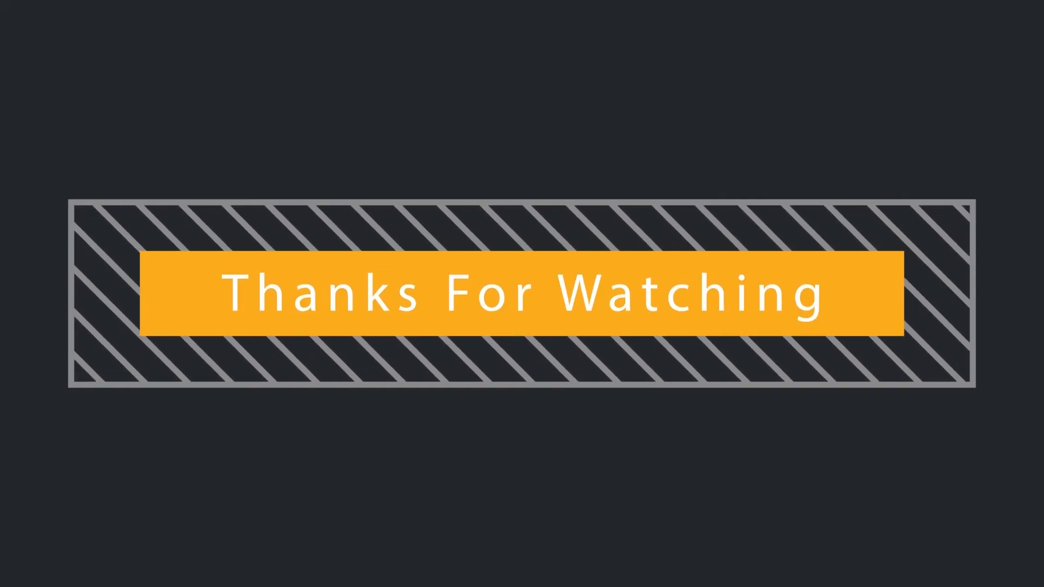